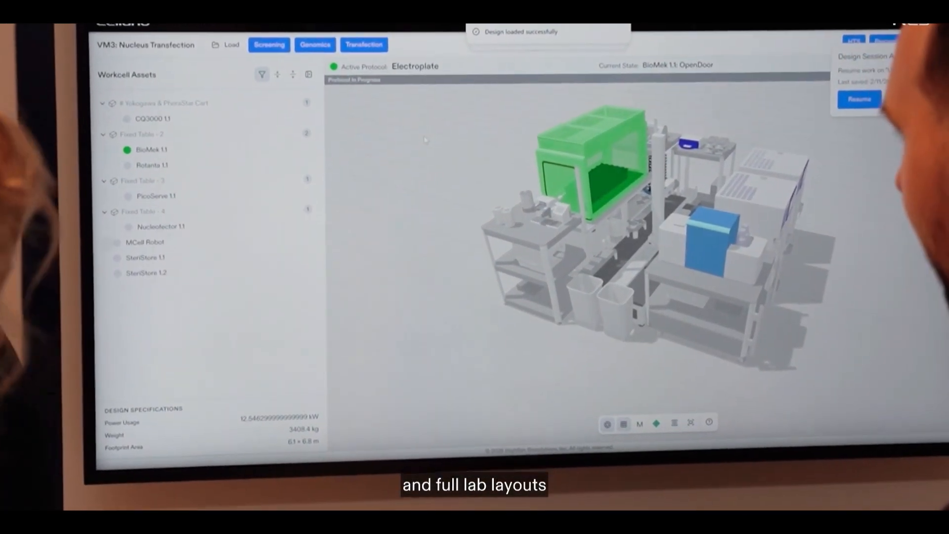
- Inspect the screening workcell model and browse the component library's categories, including the contents of Lab Fixtures & Essentials
{"action": "mouse_move", "coordinate": [596, 185]}
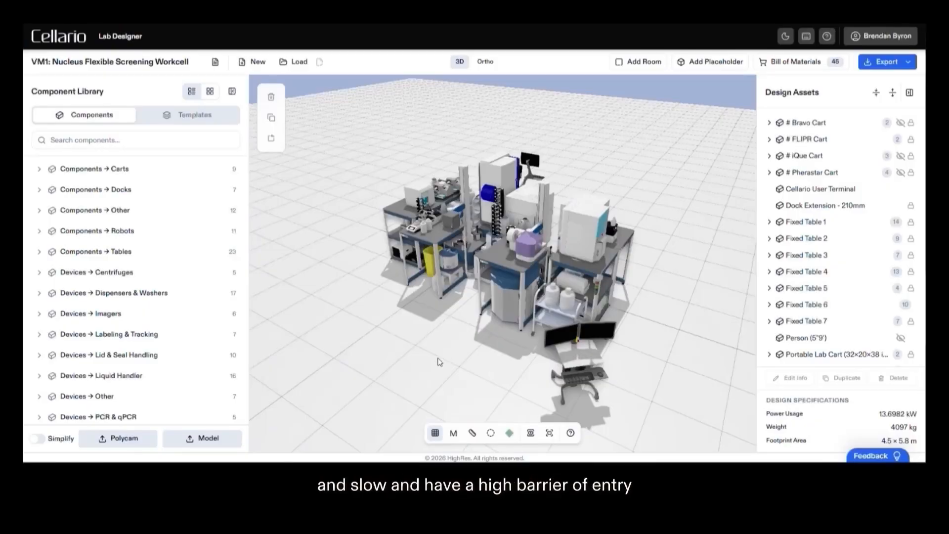
{"action": "left_click_drag", "start_coordinate": [444, 357], "coordinate": [516, 361]}
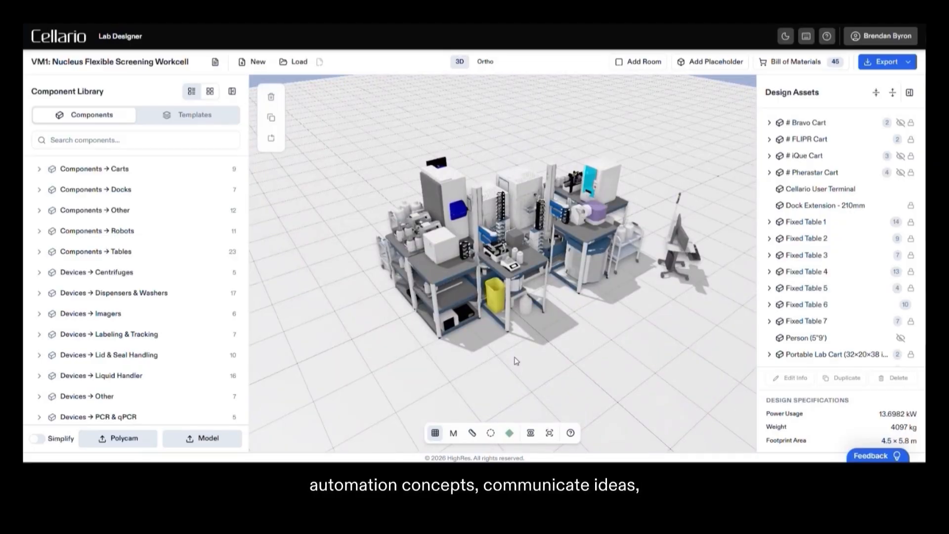
{"action": "left_click_drag", "start_coordinate": [555, 366], "coordinate": [571, 363]}
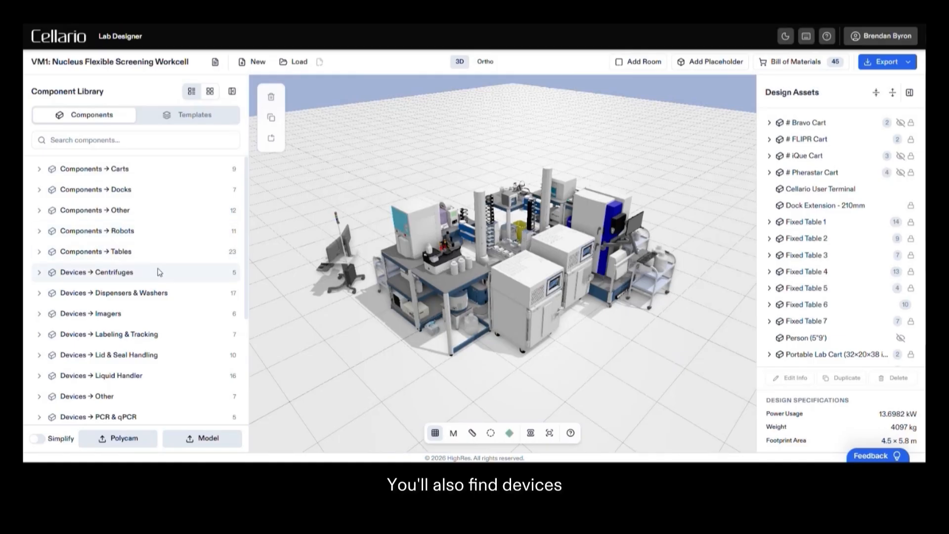
{"action": "scroll", "coordinate": [159, 273], "scroll_direction": "down", "scroll_amount": 1}
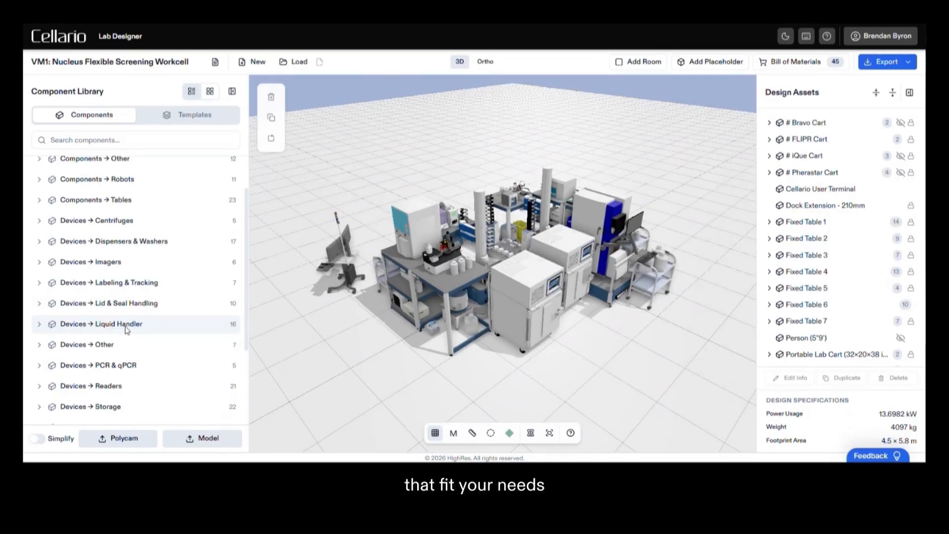
{"action": "scroll", "coordinate": [127, 328], "scroll_direction": "down", "scroll_amount": 5}
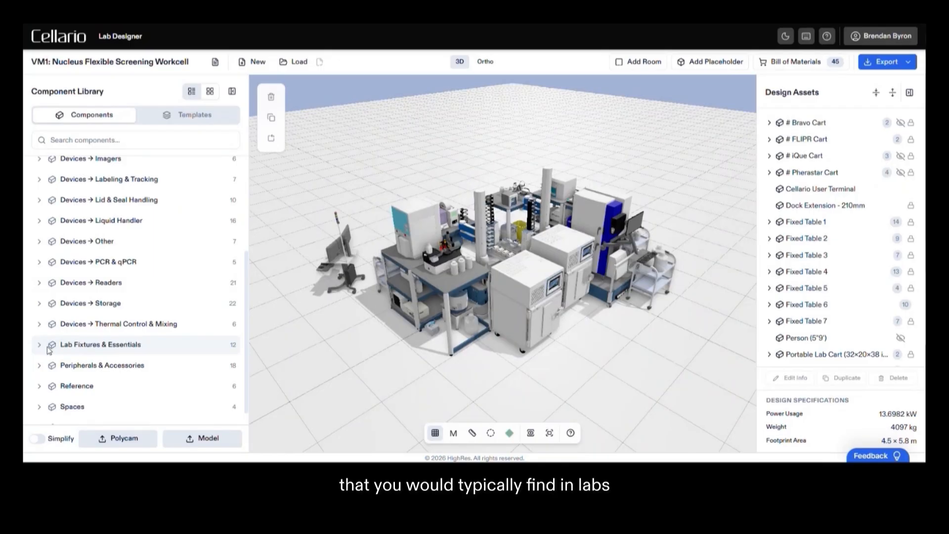
{"action": "scroll", "coordinate": [113, 352], "scroll_direction": "down", "scroll_amount": 10}
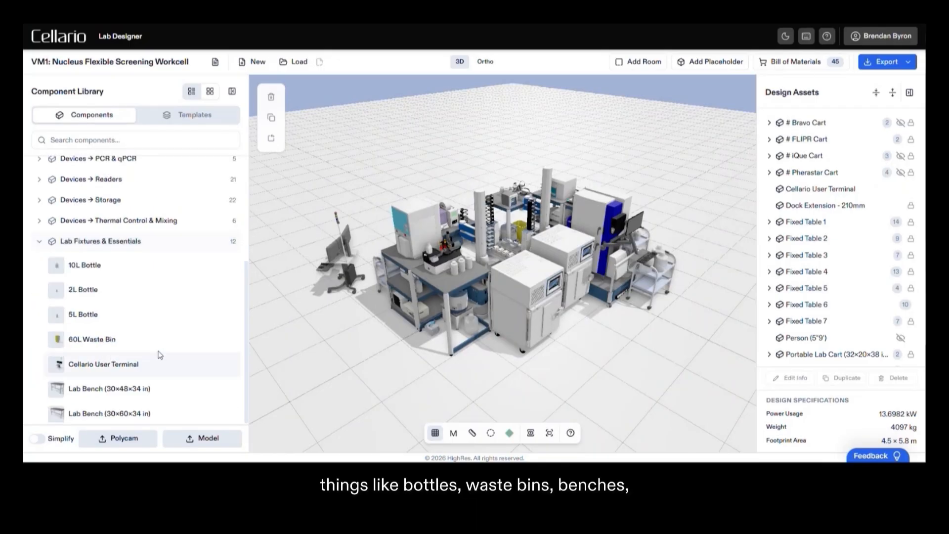
{"action": "scroll", "coordinate": [143, 341], "scroll_direction": "down", "scroll_amount": 2}
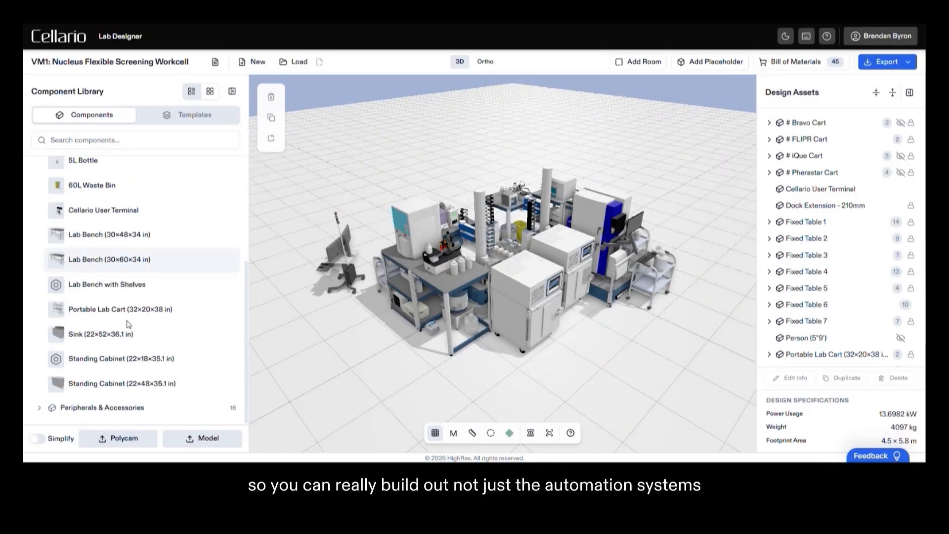
{"action": "scroll", "coordinate": [118, 322], "scroll_direction": "up", "scroll_amount": 6}
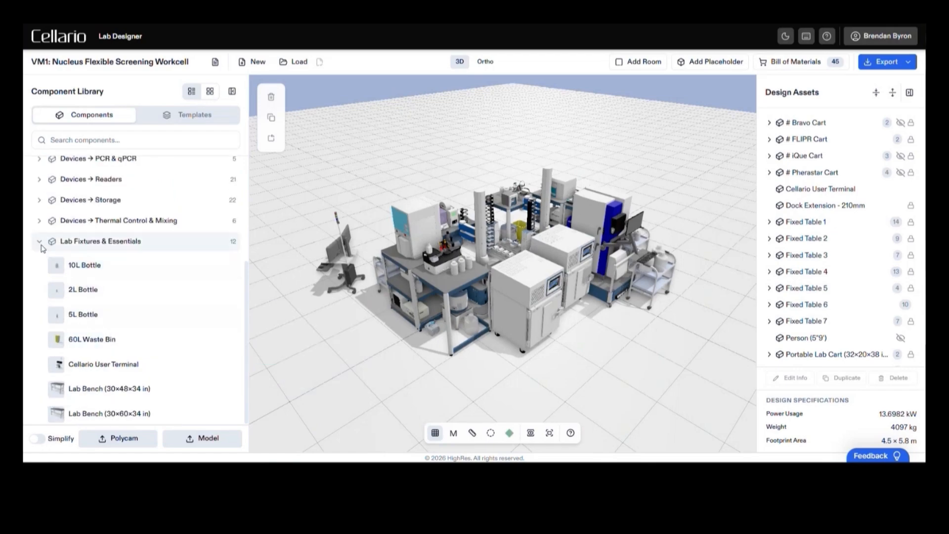
{"action": "left_click", "coordinate": [39, 242]}
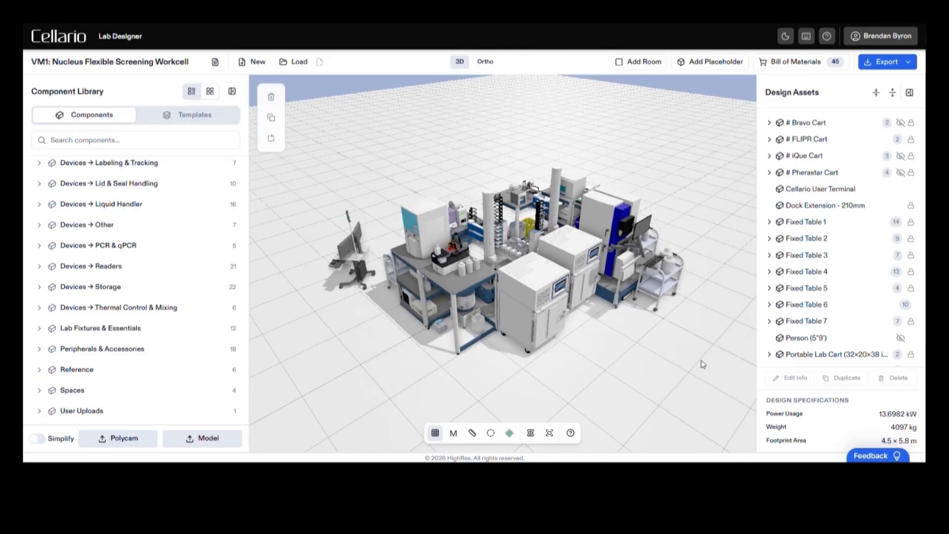
{"action": "left_click_drag", "start_coordinate": [643, 355], "coordinate": [528, 376]}
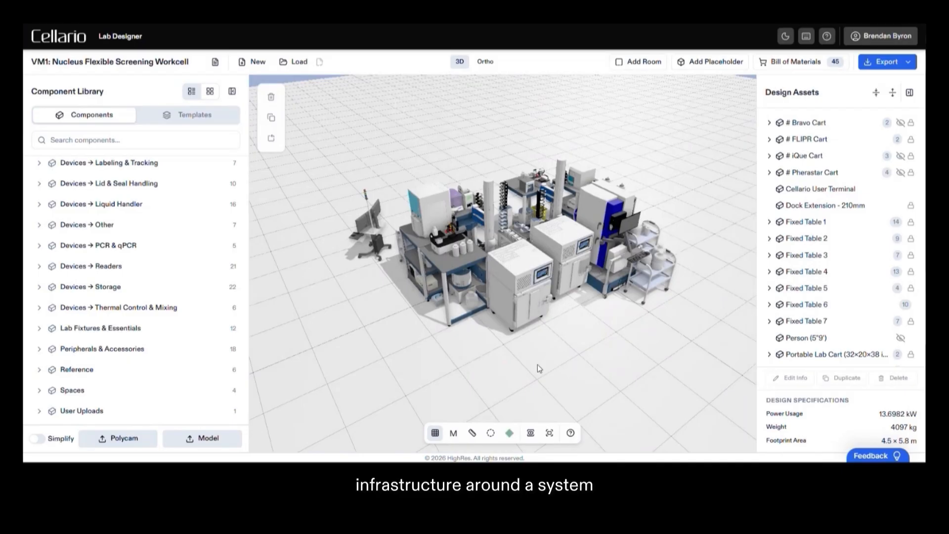
{"action": "left_click_drag", "start_coordinate": [535, 364], "coordinate": [576, 363]}
- Create a new blank design, leaving its name empty
{"action": "left_click", "coordinate": [254, 63]}
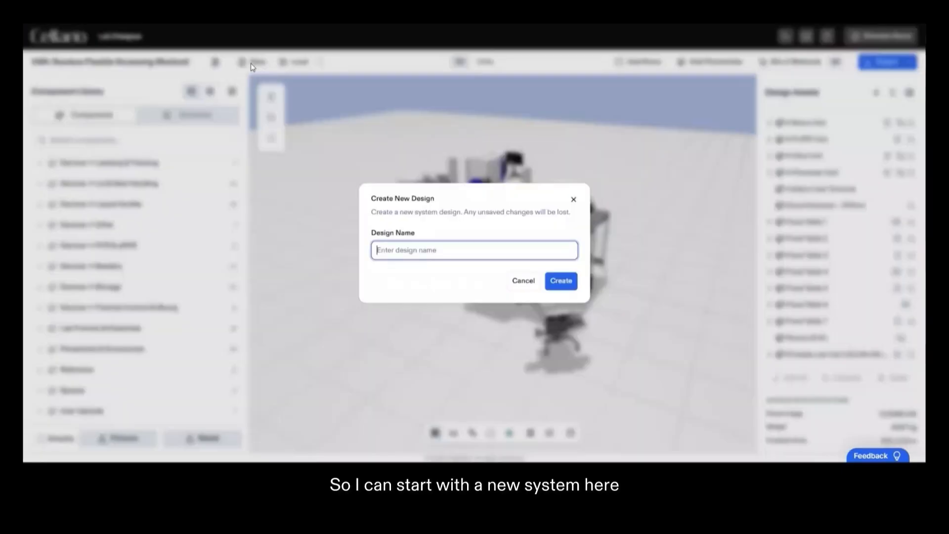
{"action": "left_click", "coordinate": [557, 281]}
- Place a ZCell Pod from the Robots components on the empty floor
{"action": "scroll", "coordinate": [108, 243], "scroll_direction": "up", "scroll_amount": 3}
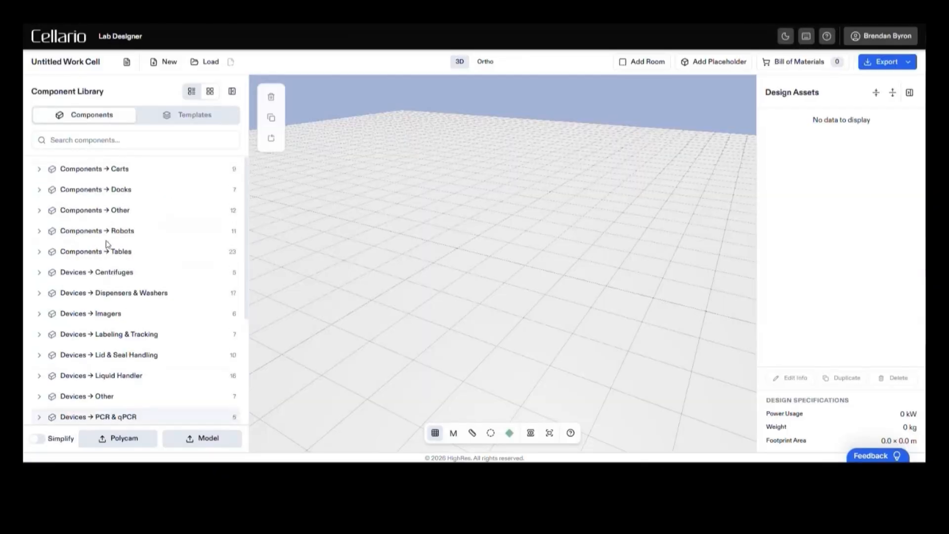
{"action": "left_click", "coordinate": [45, 235]}
{"action": "scroll", "coordinate": [112, 263], "scroll_direction": "down", "scroll_amount": 5}
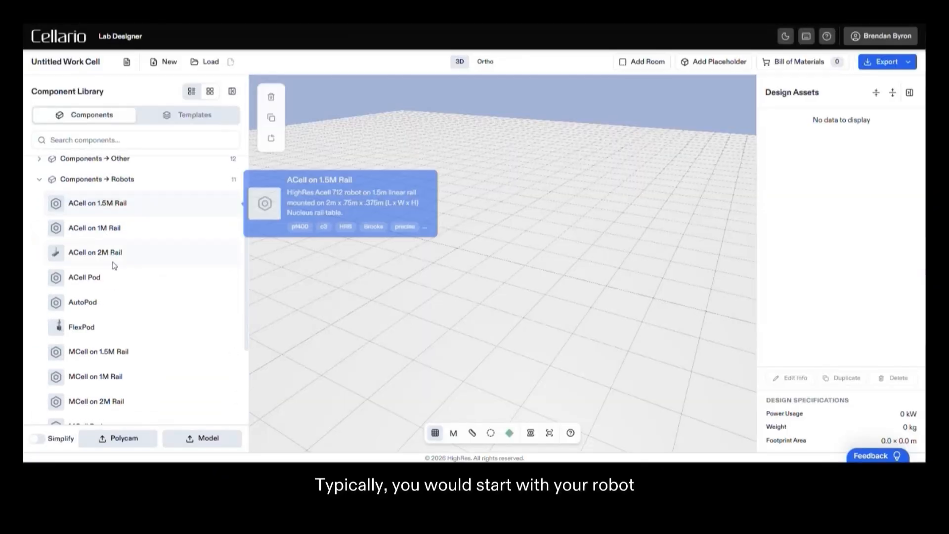
{"action": "mouse_move", "coordinate": [129, 271]}
{"action": "scroll", "coordinate": [129, 271], "scroll_direction": "down", "scroll_amount": 4}
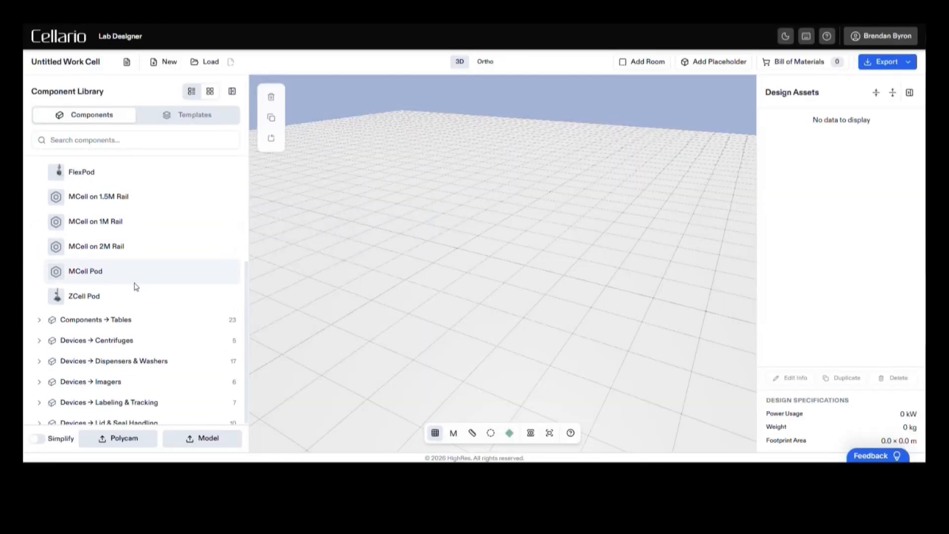
{"action": "left_click", "coordinate": [122, 297]}
{"action": "left_click_drag", "start_coordinate": [431, 350], "coordinate": [460, 370]}
{"action": "scroll", "coordinate": [471, 353], "scroll_direction": "up", "scroll_amount": 3}
- Place a 1×.8×1.334 3-Tier Table directly against one side of the ZCell Pod
{"action": "scroll", "coordinate": [148, 317], "scroll_direction": "down", "scroll_amount": 3}
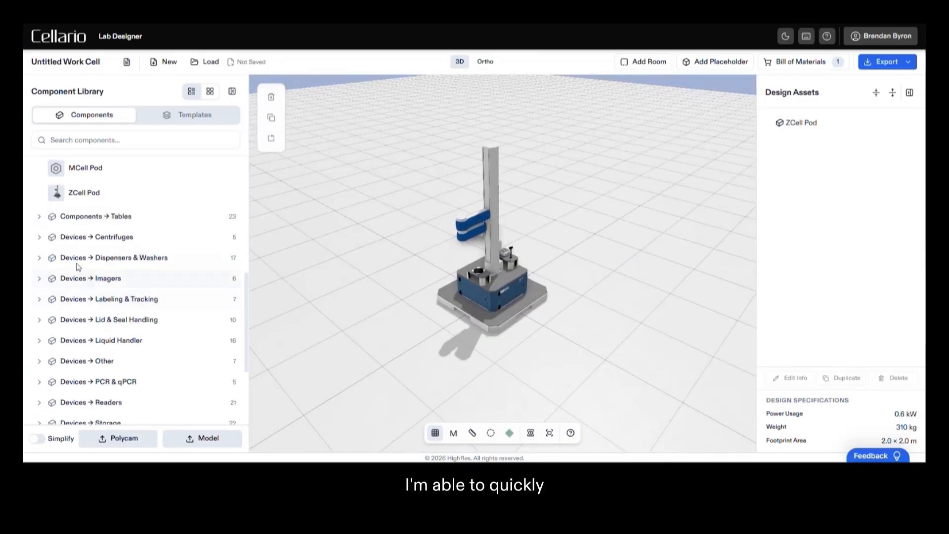
{"action": "left_click", "coordinate": [41, 220]}
{"action": "scroll", "coordinate": [127, 311], "scroll_direction": "down", "scroll_amount": 1}
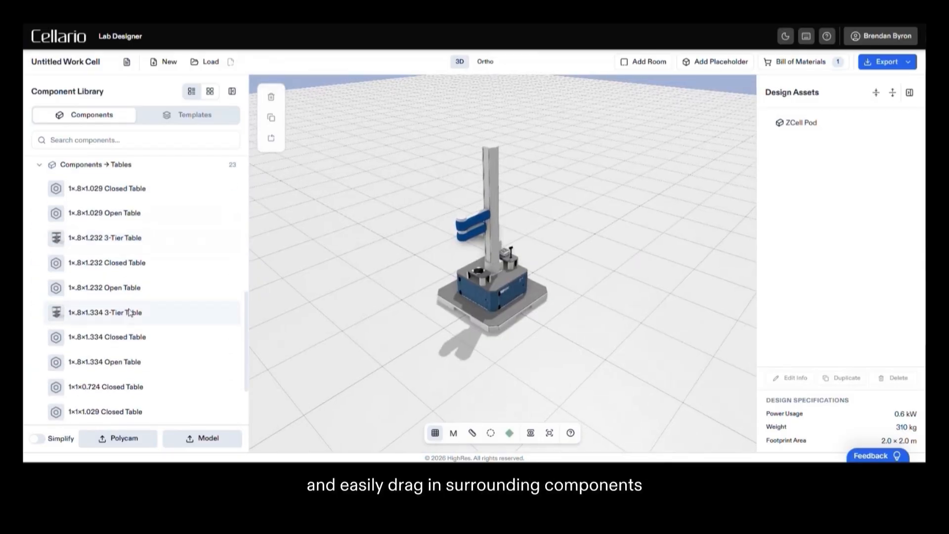
{"action": "mouse_move", "coordinate": [131, 337]}
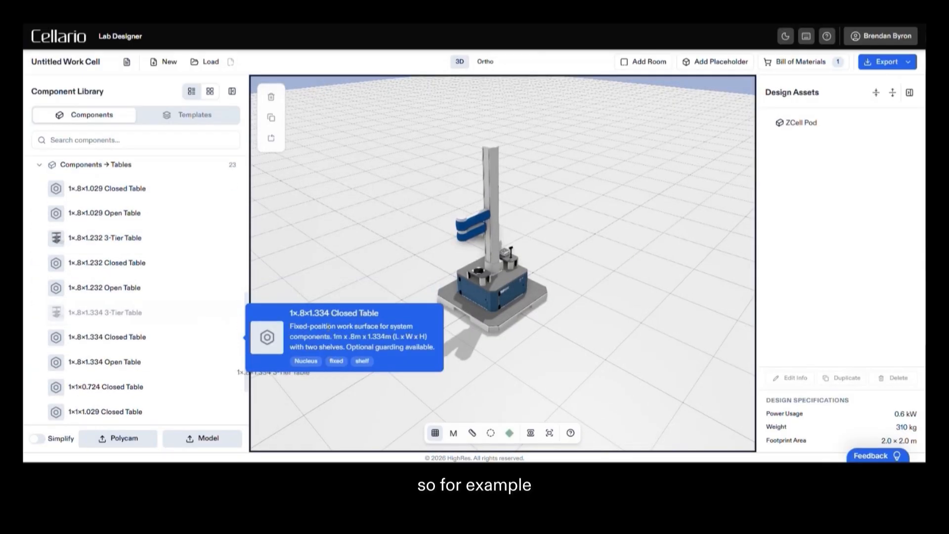
{"action": "left_click_drag", "start_coordinate": [378, 369], "coordinate": [455, 339]}
- Place an Agilent PlateLoc from the Lid & Seal Handling devices on the top surface of the 3-tier table
{"action": "scroll", "coordinate": [83, 312], "scroll_direction": "down", "scroll_amount": 3}
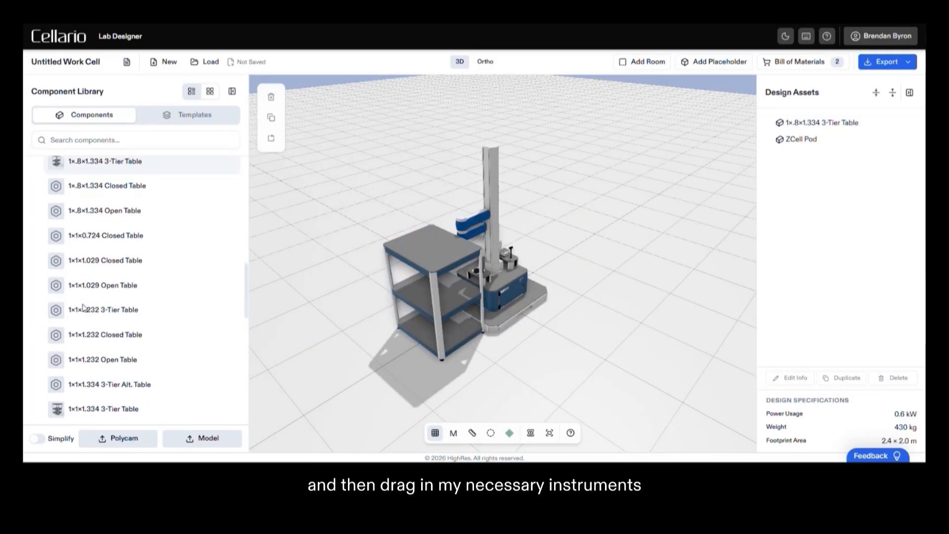
{"action": "scroll", "coordinate": [84, 309], "scroll_direction": "down", "scroll_amount": 8}
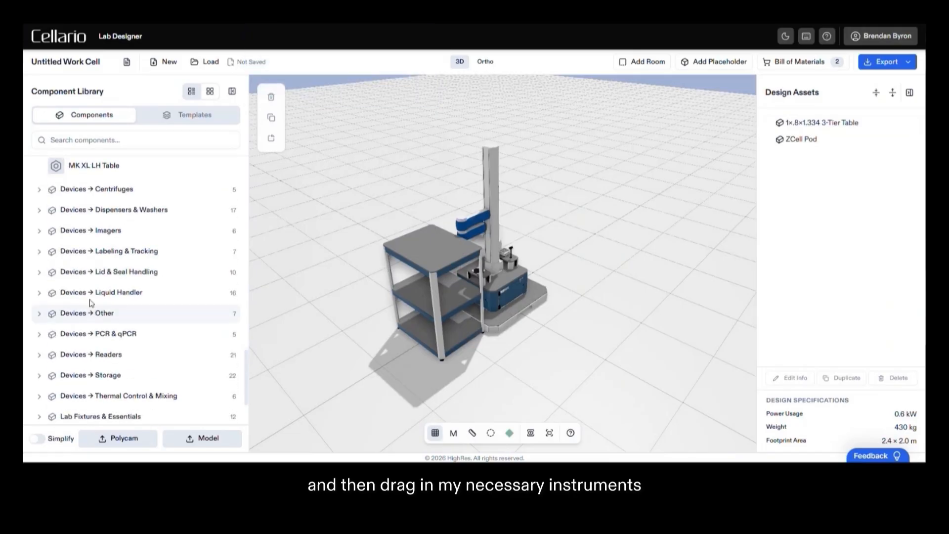
{"action": "left_click", "coordinate": [91, 272]}
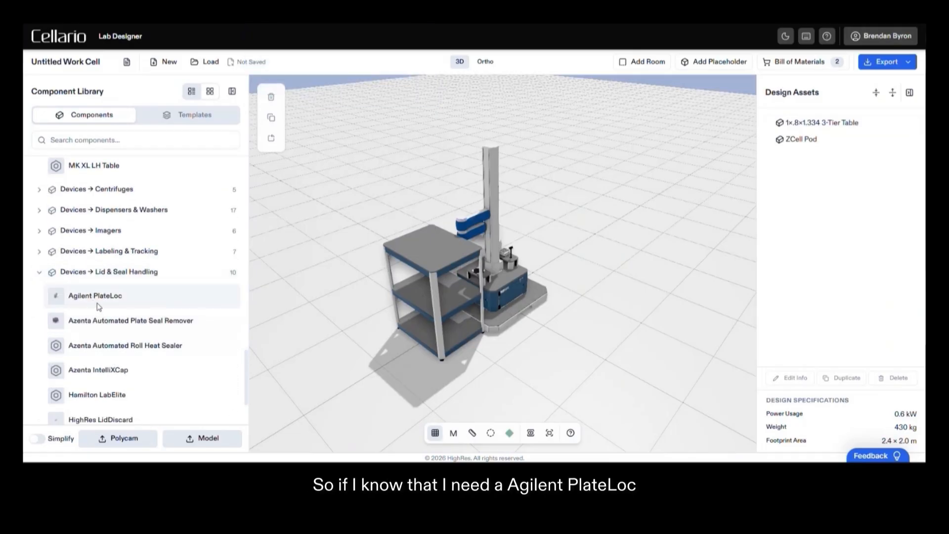
{"action": "left_click_drag", "start_coordinate": [97, 303], "coordinate": [443, 308]}
{"action": "left_click_drag", "start_coordinate": [441, 261], "coordinate": [440, 248]}
- Check the PlateLoc's position against the robot's reach zone in orthographic view, then return to 3D and hide the zone
{"action": "left_click_drag", "start_coordinate": [577, 383], "coordinate": [492, 398]}
{"action": "left_click", "coordinate": [491, 433]}
{"action": "scroll", "coordinate": [488, 268], "scroll_direction": "up", "scroll_amount": 5}
{"action": "left_click", "coordinate": [488, 68]}
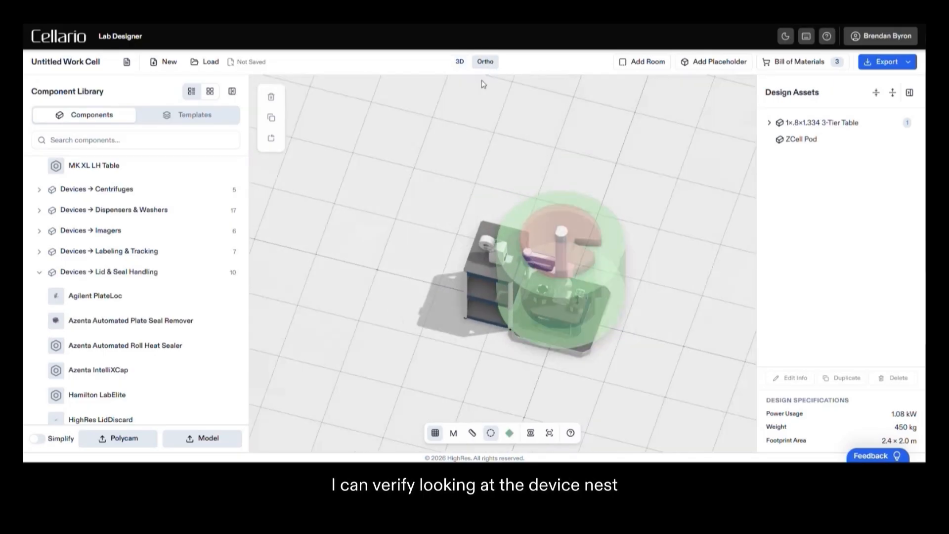
{"action": "scroll", "coordinate": [509, 264], "scroll_direction": "up", "scroll_amount": 3}
{"action": "right_click_drag", "start_coordinate": [525, 253], "coordinate": [499, 202]}
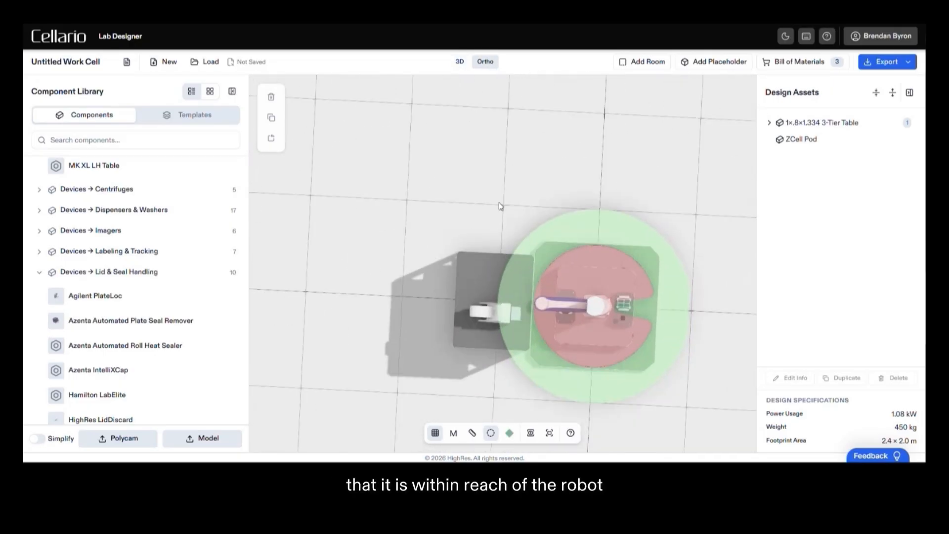
{"action": "scroll", "coordinate": [499, 203], "scroll_direction": "up", "scroll_amount": 5}
{"action": "scroll", "coordinate": [476, 391], "scroll_direction": "down", "scroll_amount": 6}
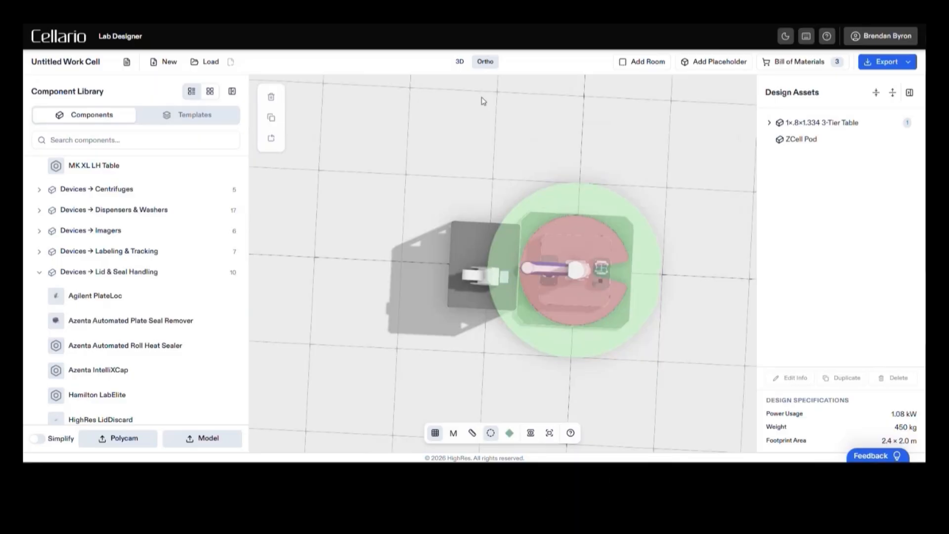
{"action": "left_click", "coordinate": [455, 61]}
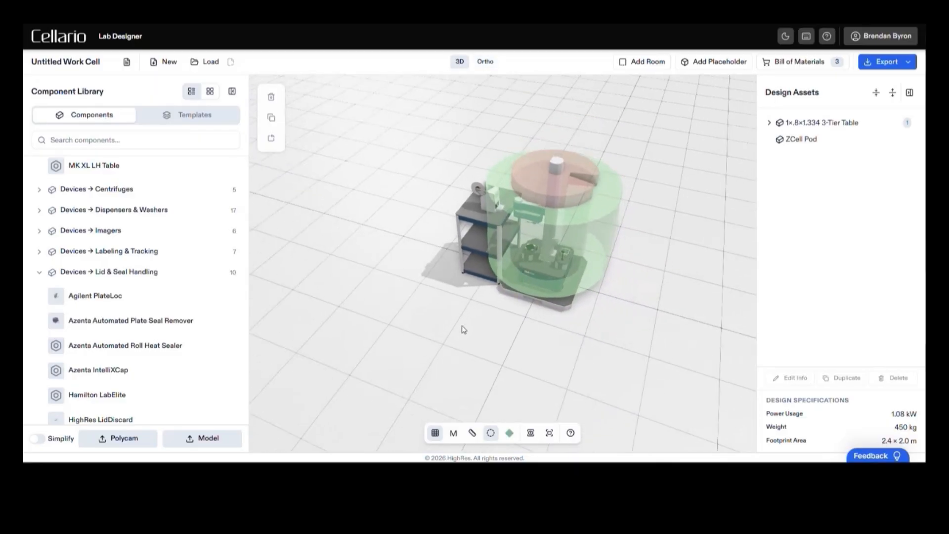
{"action": "left_click", "coordinate": [490, 439]}
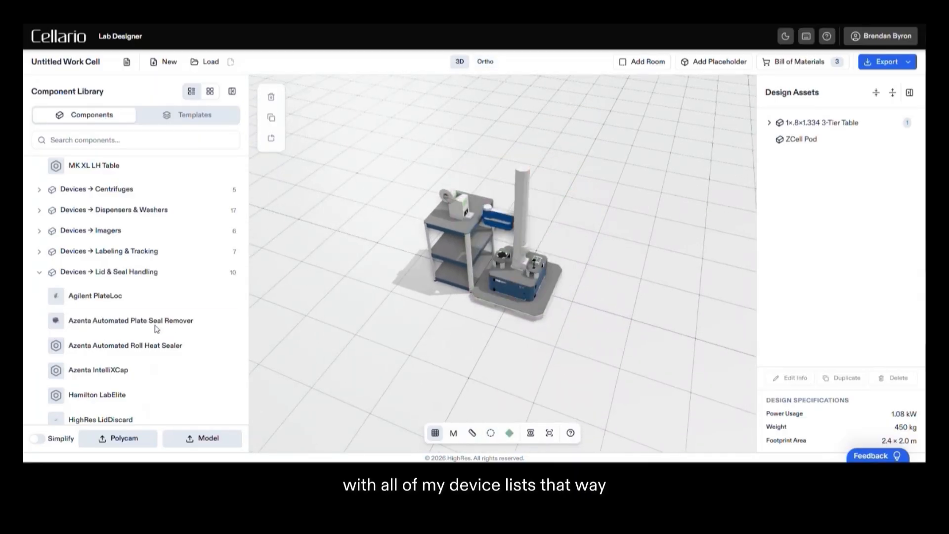
- Place a Dock Extension - 210mm against the free front side of the ZCell Pod and attach a MicroDock to its end
{"action": "left_click", "coordinate": [40, 273]}
{"action": "scroll", "coordinate": [79, 282], "scroll_direction": "down", "scroll_amount": 15}
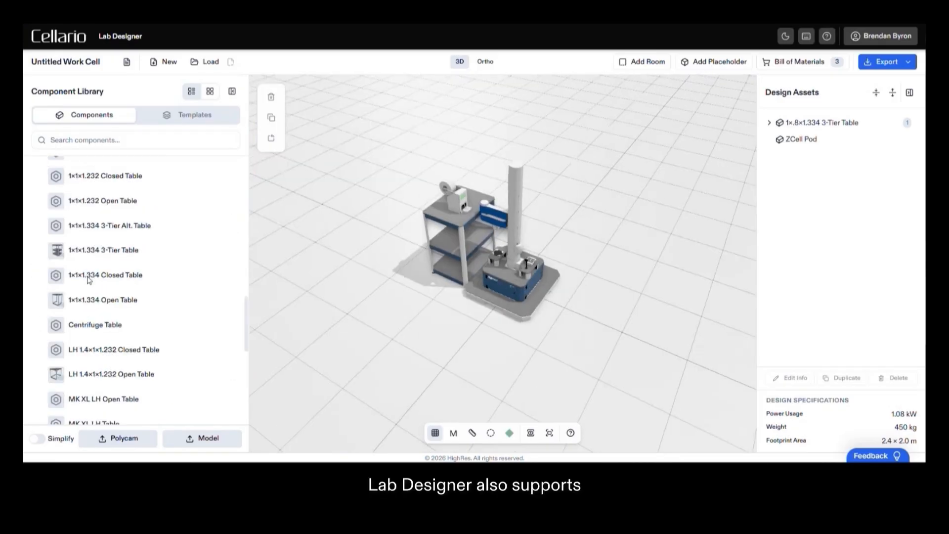
{"action": "scroll", "coordinate": [99, 295], "scroll_direction": "up", "scroll_amount": 6}
{"action": "scroll", "coordinate": [99, 294], "scroll_direction": "up", "scroll_amount": 4}
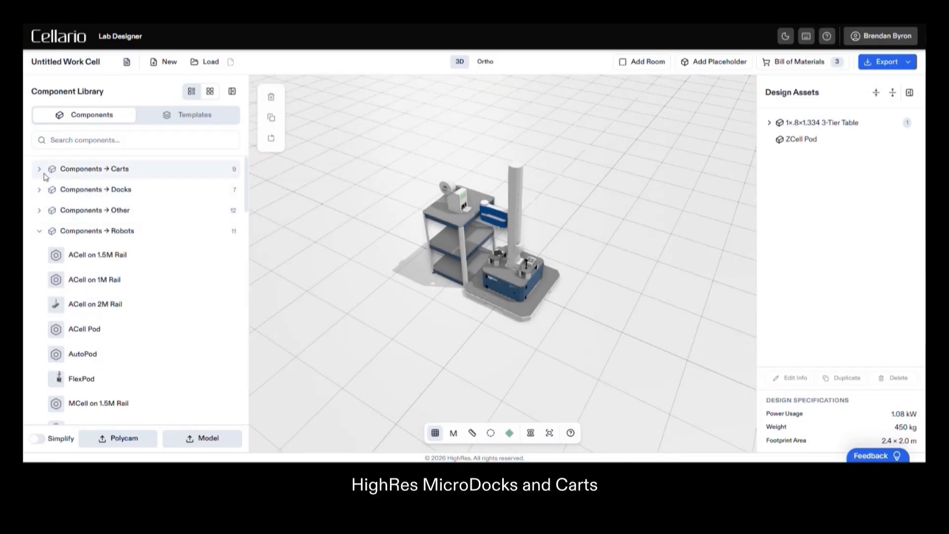
{"action": "left_click", "coordinate": [39, 190]}
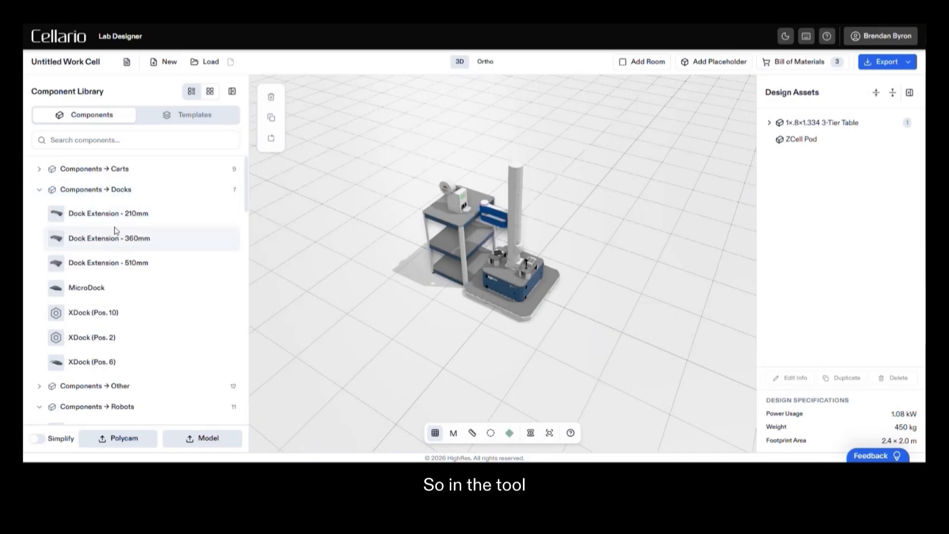
{"action": "left_click_drag", "start_coordinate": [114, 215], "coordinate": [487, 337]}
{"action": "left_click_drag", "start_coordinate": [92, 297], "coordinate": [475, 339]}
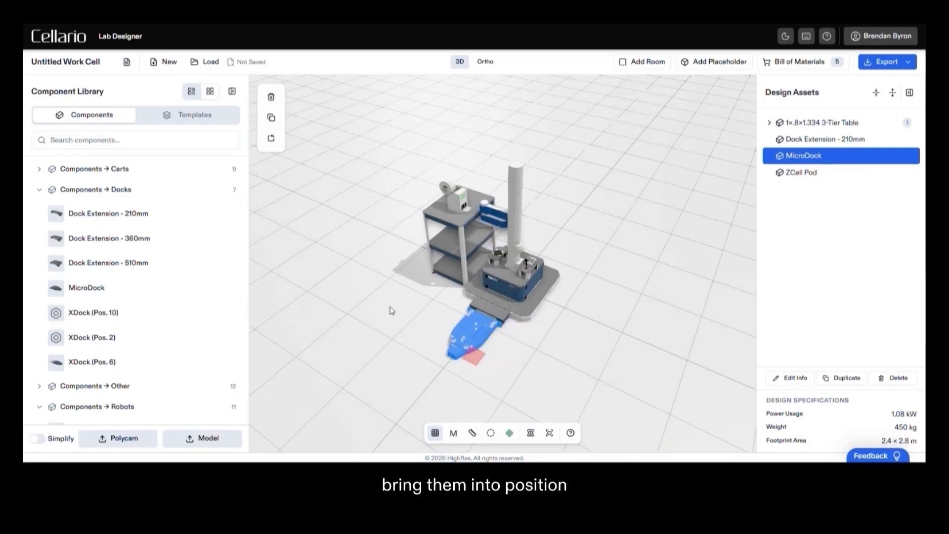
{"action": "left_click", "coordinate": [392, 311]}
- Add a Nucleus 3-Tier Cart from the Carts components and dock it onto the MicroDock
{"action": "left_click", "coordinate": [40, 189]}
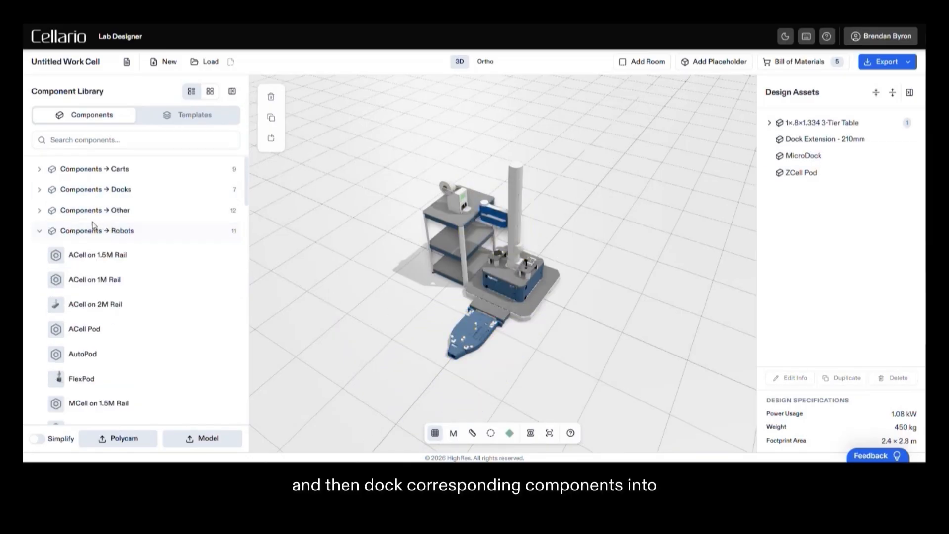
{"action": "left_click", "coordinate": [48, 230]}
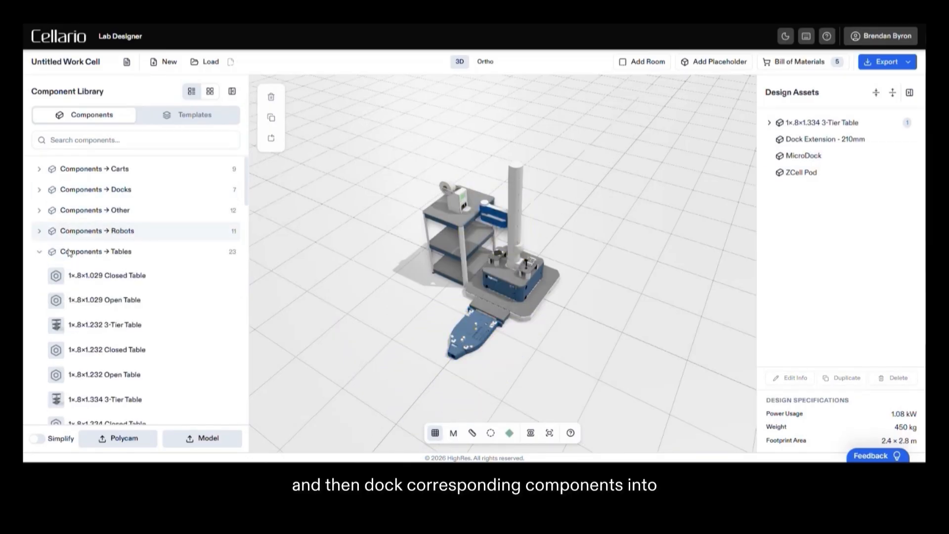
{"action": "left_click", "coordinate": [39, 169]}
{"action": "scroll", "coordinate": [114, 295], "scroll_direction": "down", "scroll_amount": 1}
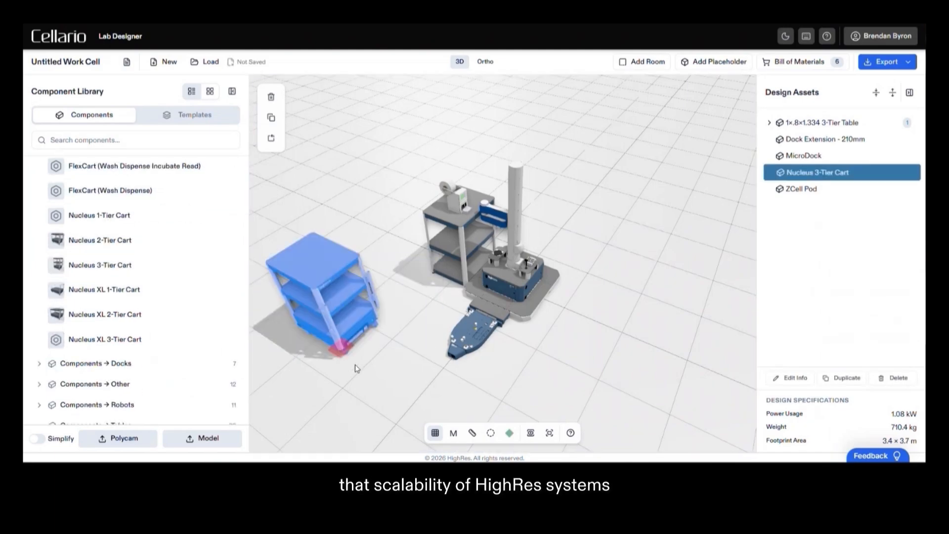
{"action": "left_click_drag", "start_coordinate": [358, 366], "coordinate": [475, 382]}
{"action": "left_click_drag", "start_coordinate": [542, 386], "coordinate": [529, 377]}
{"action": "scroll", "coordinate": [500, 376], "scroll_direction": "up", "scroll_amount": 3}
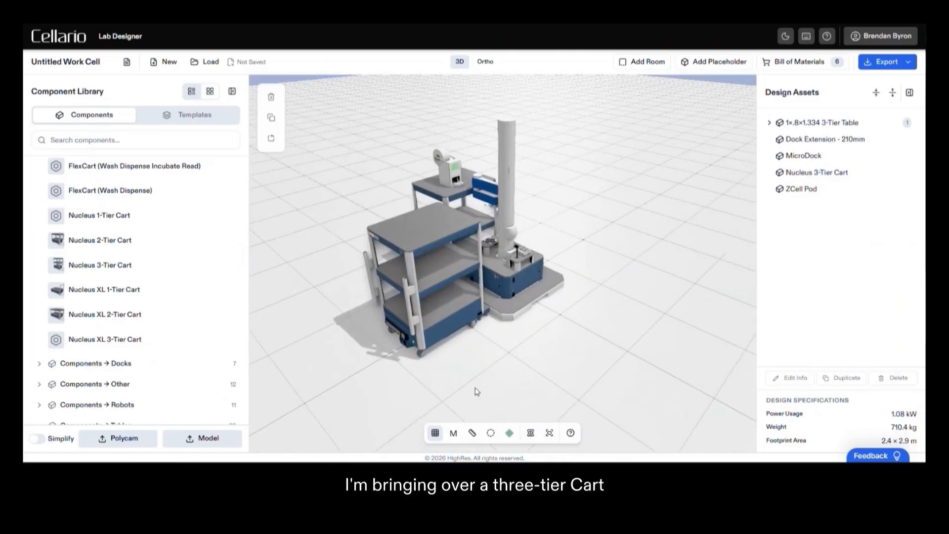
- Select the Nucleus 3-Tier Cart docked in front of the robot
{"action": "left_click_drag", "start_coordinate": [466, 384], "coordinate": [494, 380]}
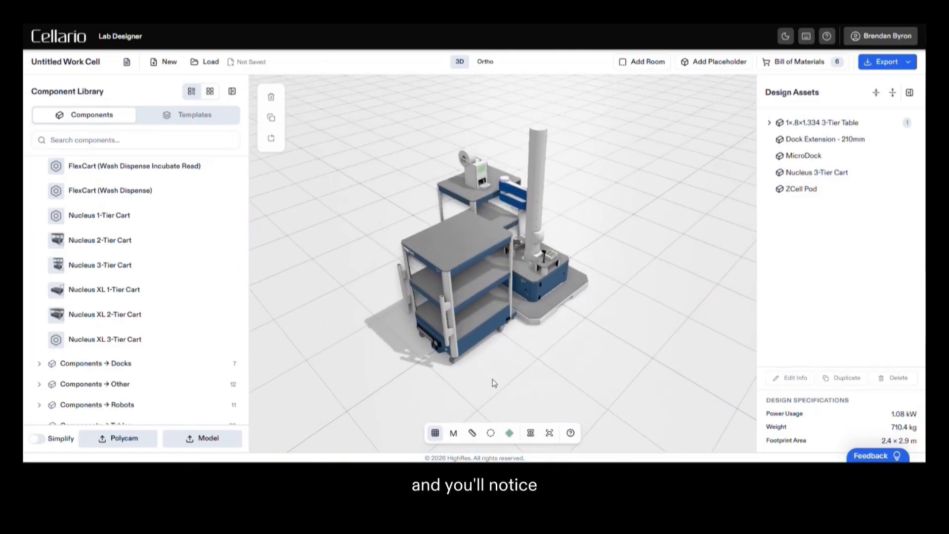
{"action": "left_click_drag", "start_coordinate": [479, 346], "coordinate": [529, 369]}
{"action": "left_click", "coordinate": [486, 328]}
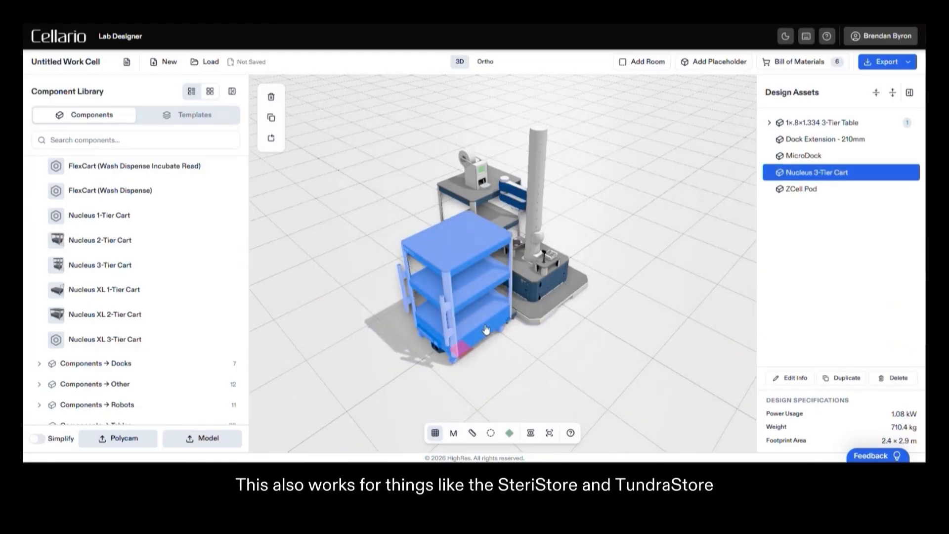
- Replace the docked Nucleus 3-Tier Cart with a HighRes SteriStore D from the Storage devices, rotated to fit the MicroDock
{"action": "key", "text": "Delete"}
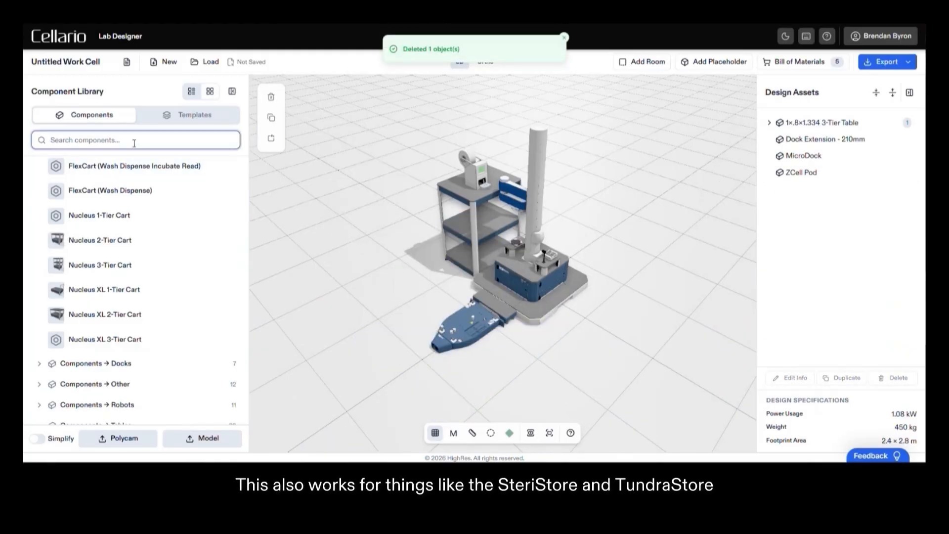
{"action": "type", "text": "steri"}
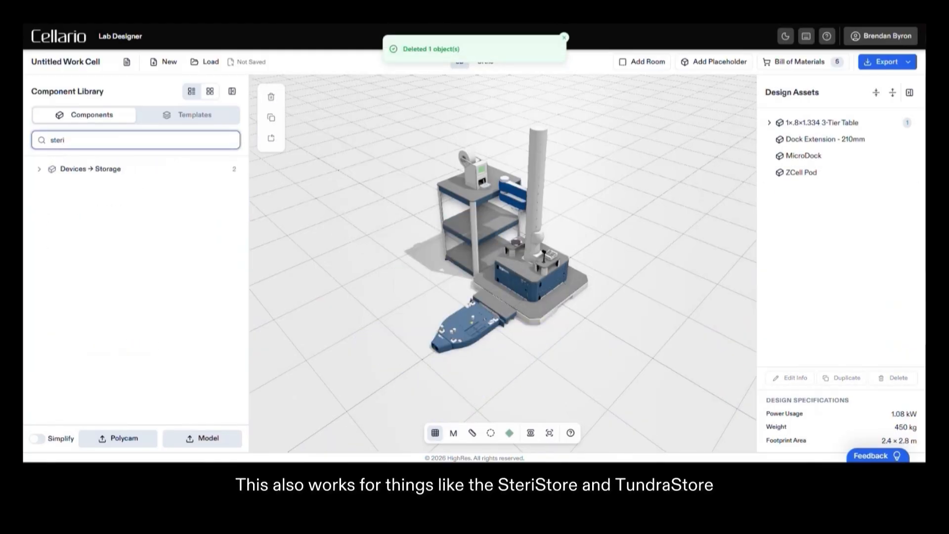
{"action": "left_click", "coordinate": [39, 169]}
{"action": "left_click_drag", "start_coordinate": [103, 193], "coordinate": [508, 364]}
{"action": "key", "text": "r"}
{"action": "left_click", "coordinate": [573, 376]}
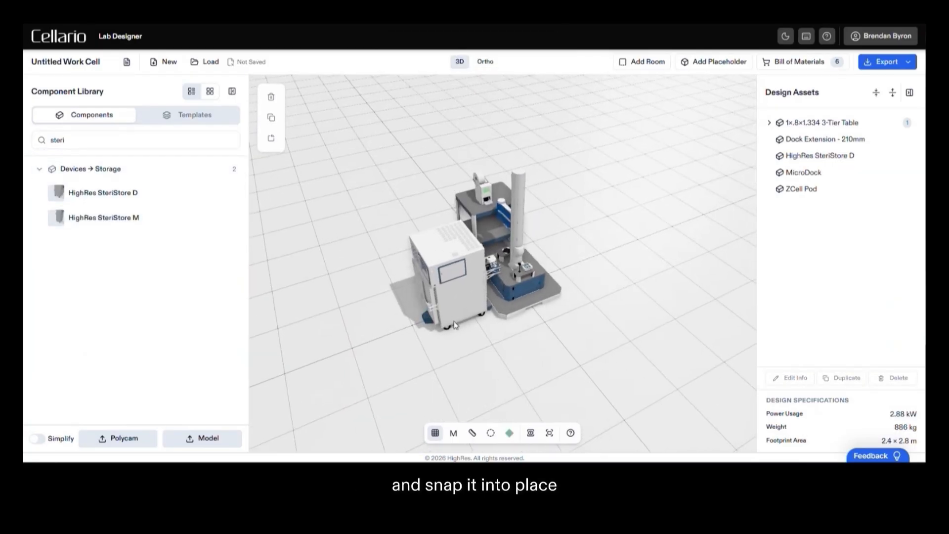
- Empty the scene by deleting the SteriStore D, ZCell Pod, MicroDock, Dock Extension - 210mm and the 3-tier table
{"action": "left_click", "coordinate": [460, 291]}
{"action": "left_click", "coordinate": [619, 370]}
{"action": "left_click", "coordinate": [462, 297]}
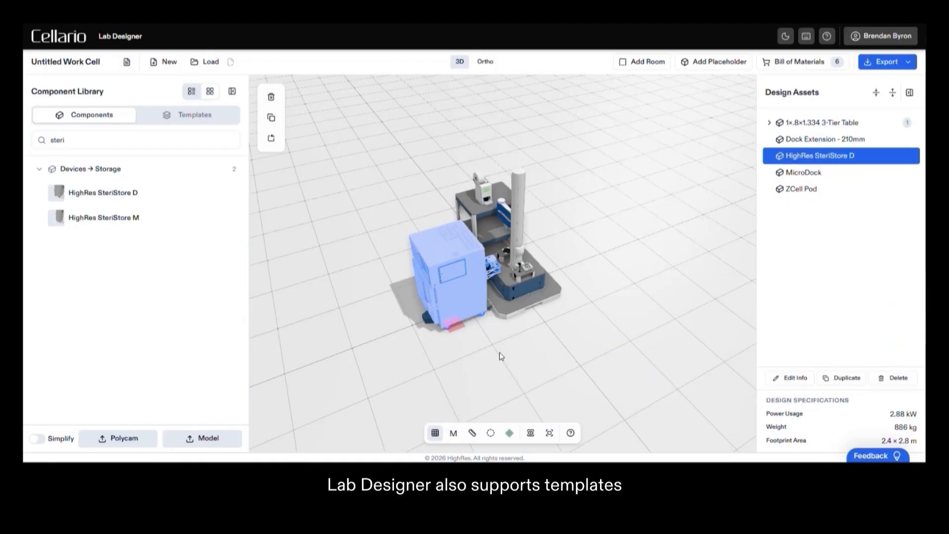
{"action": "key", "text": "Delete"}
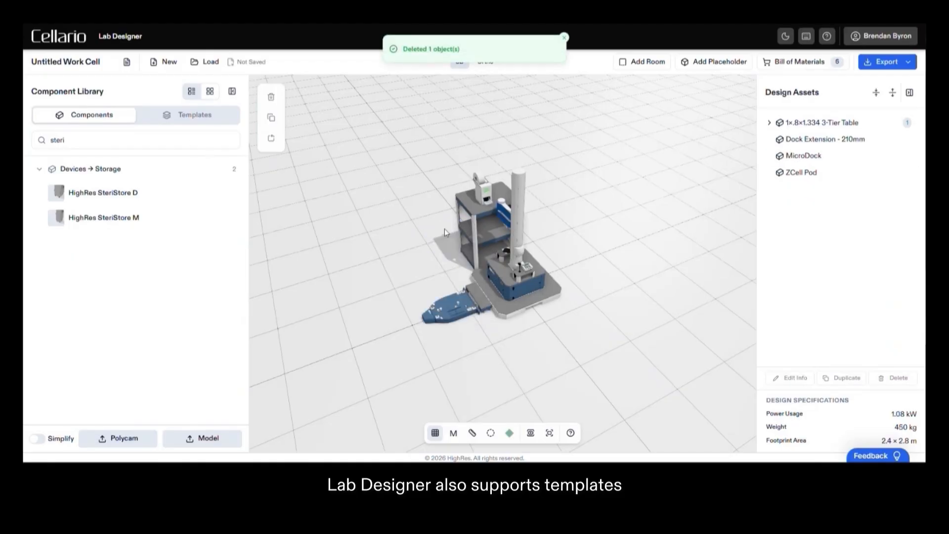
{"action": "left_click", "coordinate": [494, 269]}
{"action": "key", "text": "Delete"}
{"action": "left_click", "coordinate": [475, 304]}
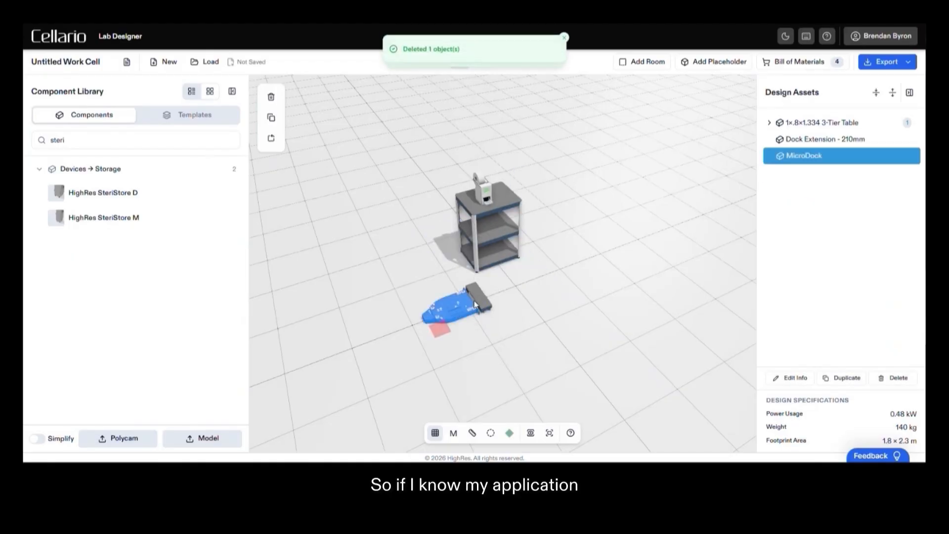
{"action": "key", "text": "Delete"}
{"action": "left_click", "coordinate": [474, 298]}
{"action": "key", "text": "Delete"}
{"action": "left_click", "coordinate": [488, 222]}
{"action": "key", "text": "Delete"}
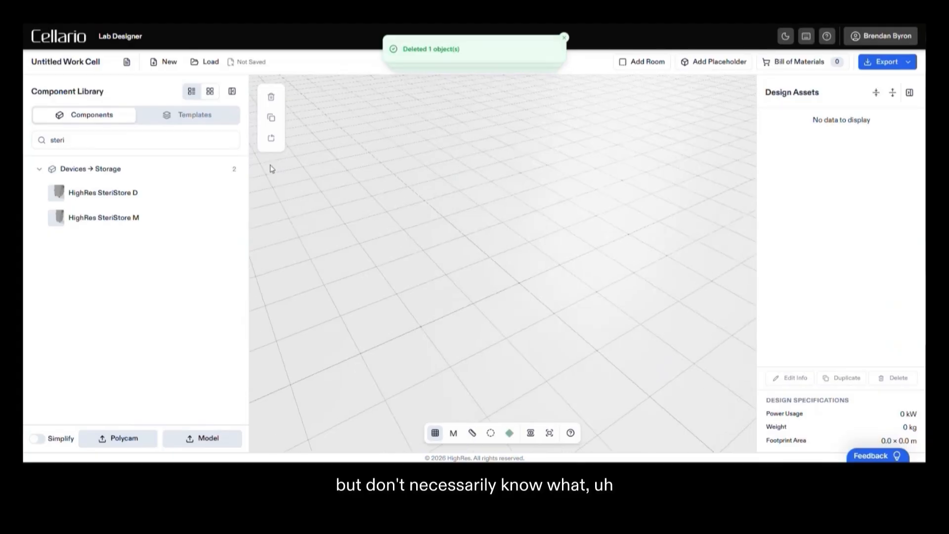
- Add the ACell on Rail Biochemistry System from the Application Ready templates to the scene
{"action": "left_click", "coordinate": [194, 118]}
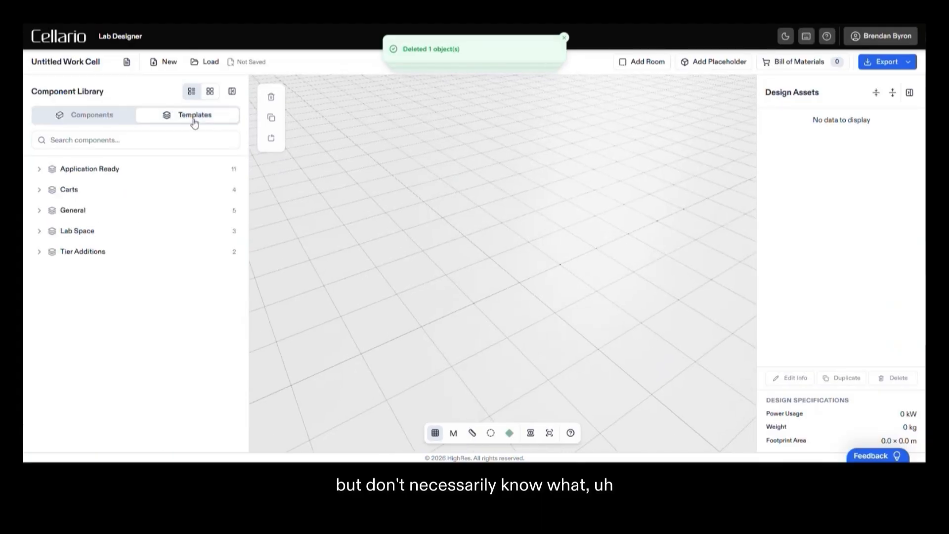
{"action": "left_click", "coordinate": [43, 172]}
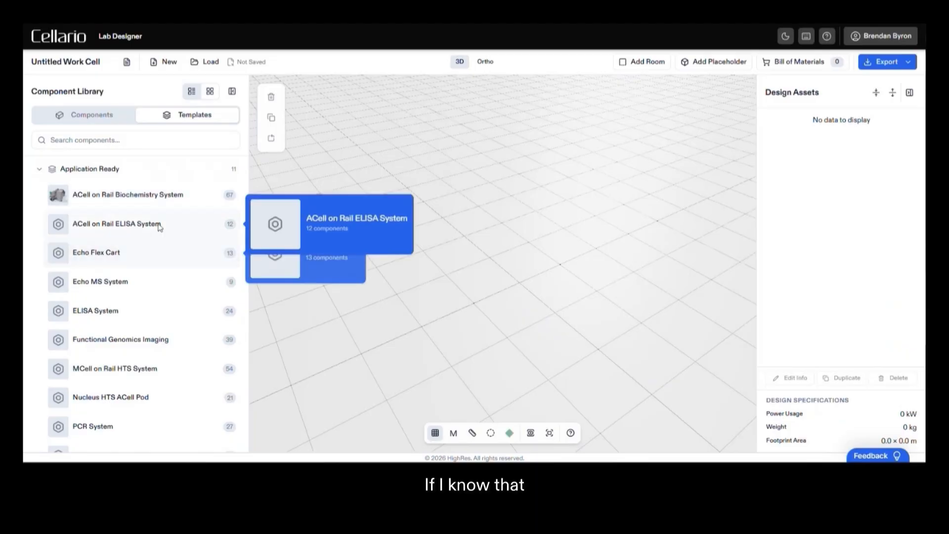
{"action": "left_click", "coordinate": [146, 198]}
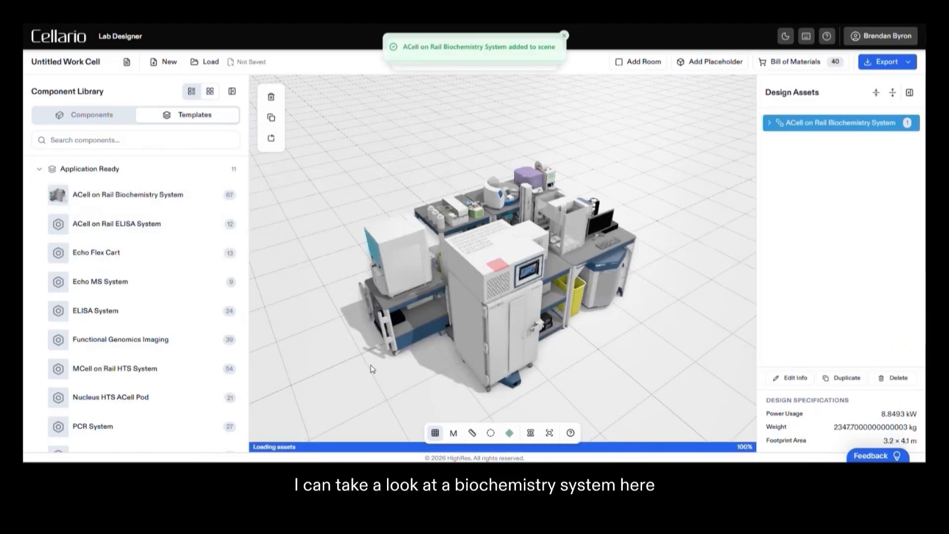
{"action": "left_click_drag", "start_coordinate": [443, 365], "coordinate": [373, 375]}
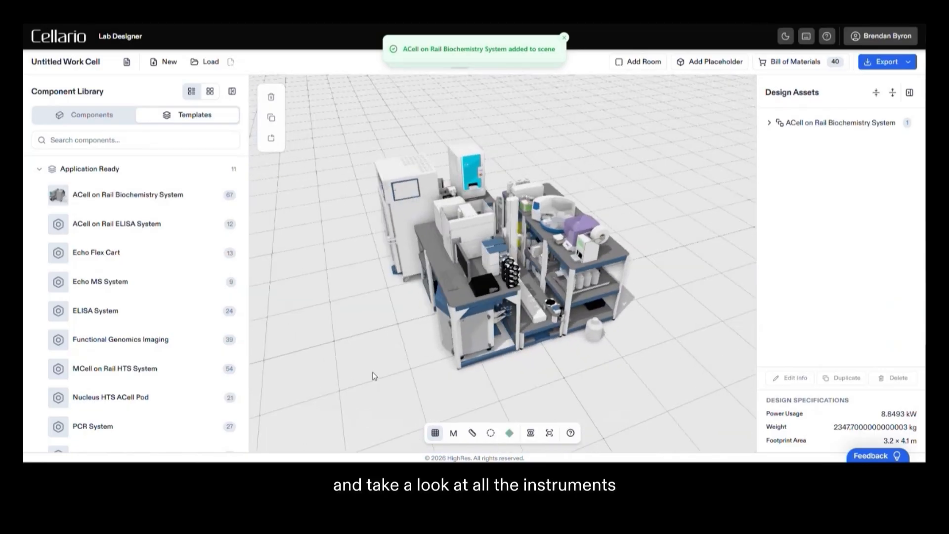
- Expand the biochemistry system's design assets, select its Agilent PlateLoc, and examine the assembly and the remaining templates
{"action": "left_click", "coordinate": [768, 123]}
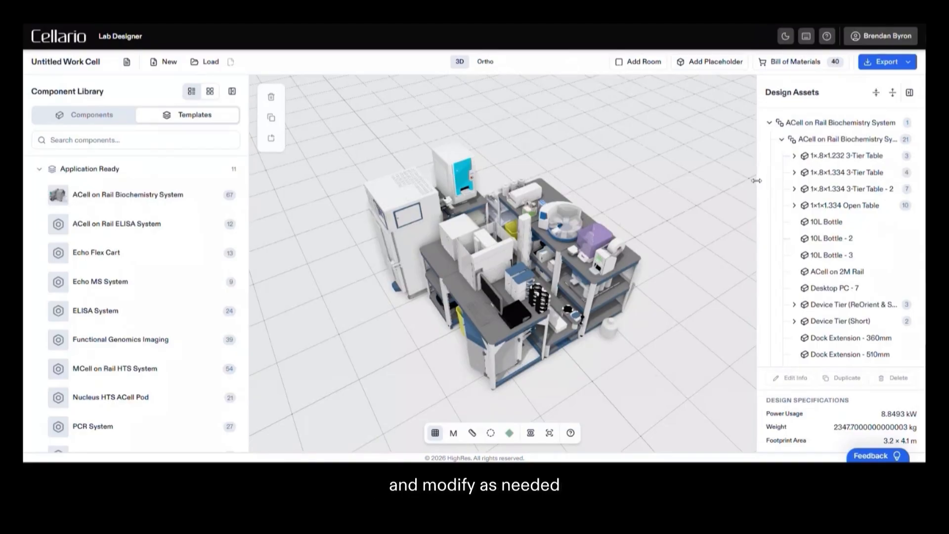
{"action": "left_click_drag", "start_coordinate": [756, 181], "coordinate": [716, 181]}
{"action": "left_click_drag", "start_coordinate": [628, 292], "coordinate": [615, 275]}
{"action": "left_click", "coordinate": [571, 248]}
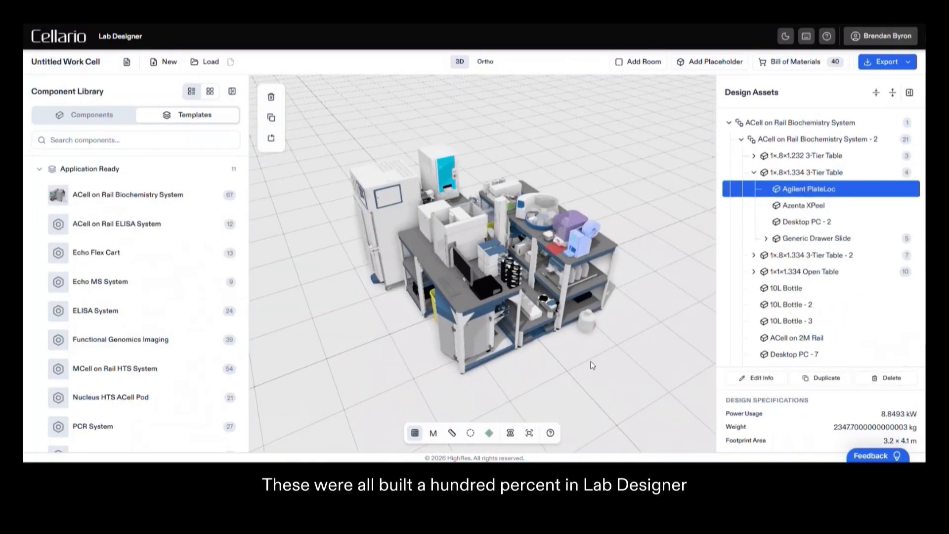
{"action": "left_click_drag", "start_coordinate": [593, 365], "coordinate": [610, 340]}
{"action": "scroll", "coordinate": [233, 323], "scroll_direction": "down", "scroll_amount": 3}
{"action": "left_click_drag", "start_coordinate": [306, 323], "coordinate": [330, 328]}
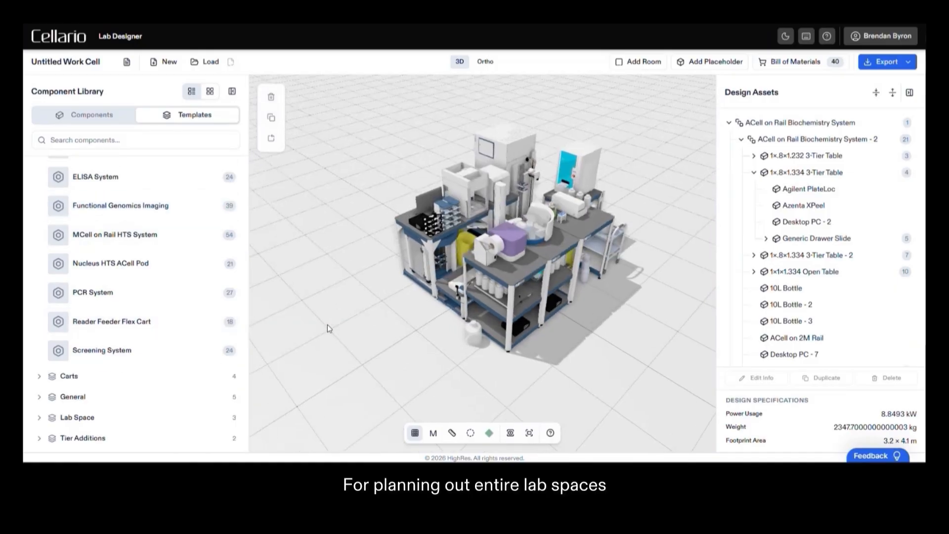
- Create a new empty design and add a room 10 m long, 8 m wide and 3 m high
{"action": "left_click", "coordinate": [166, 64]}
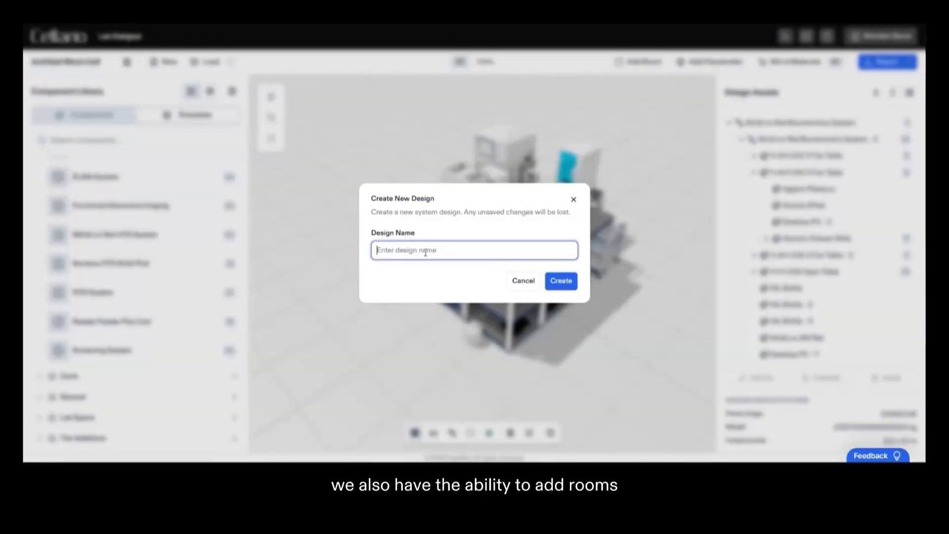
{"action": "left_click", "coordinate": [565, 286]}
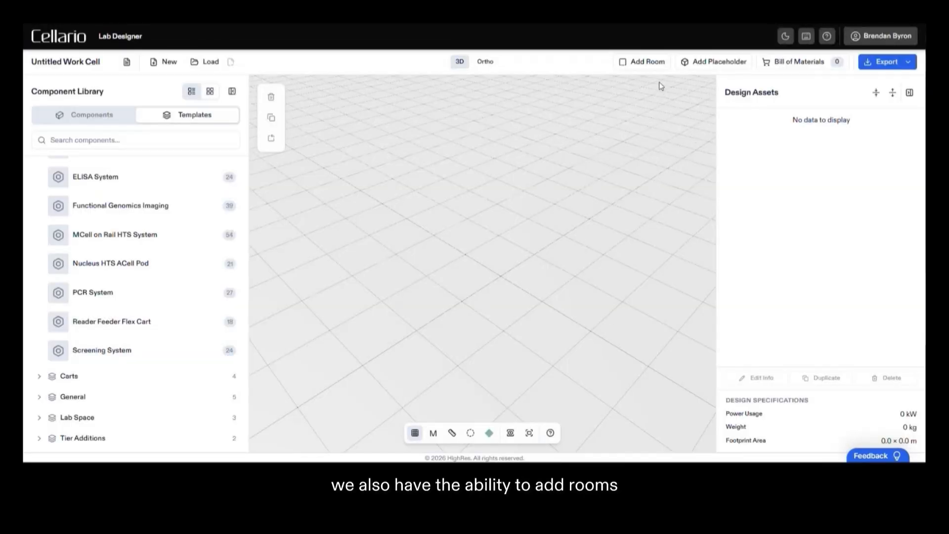
{"action": "left_click", "coordinate": [644, 65]}
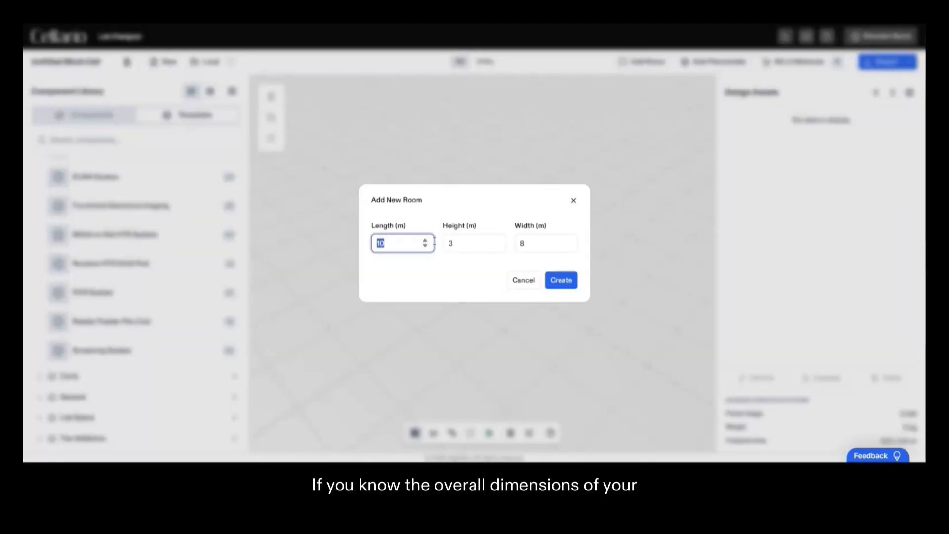
{"action": "left_click", "coordinate": [560, 283]}
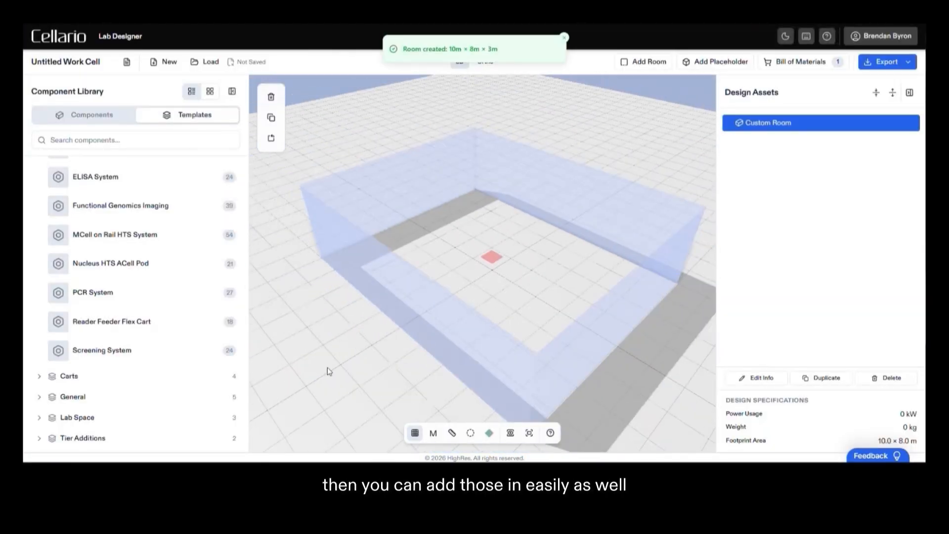
{"action": "left_click_drag", "start_coordinate": [327, 367], "coordinate": [378, 374]}
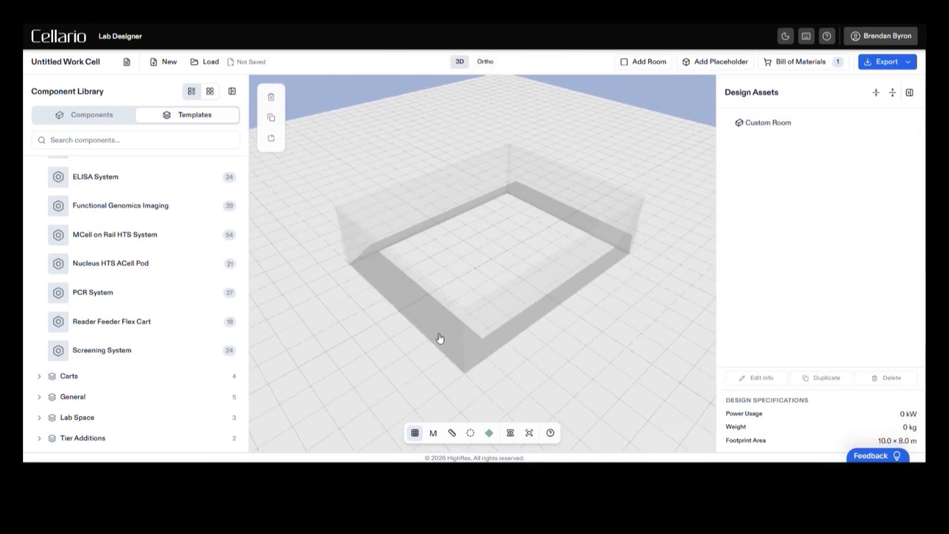
{"action": "left_click_drag", "start_coordinate": [418, 350], "coordinate": [416, 351]}
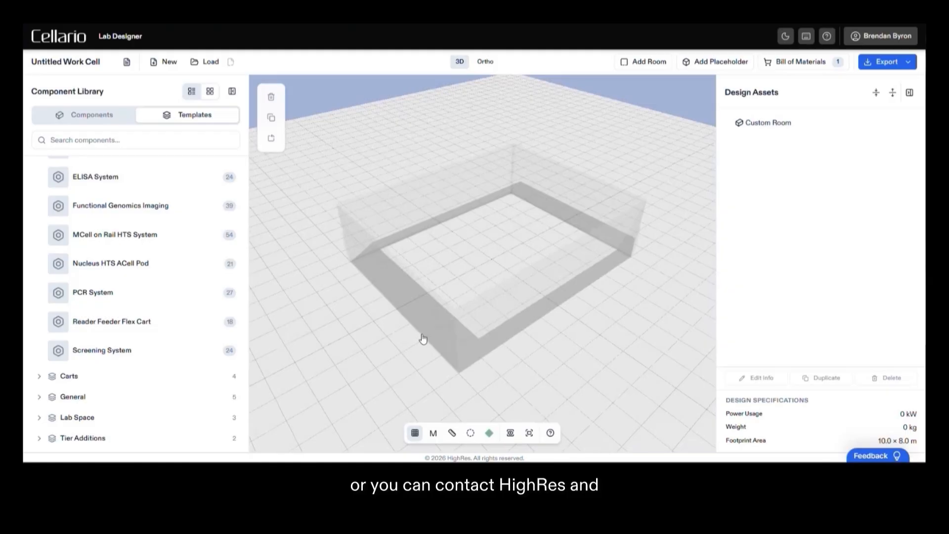
- Delete the custom room and add the Large 3-Room Lab from the Lab Space templates instead
{"action": "left_click", "coordinate": [405, 367]}
{"action": "key", "text": "Delete"}
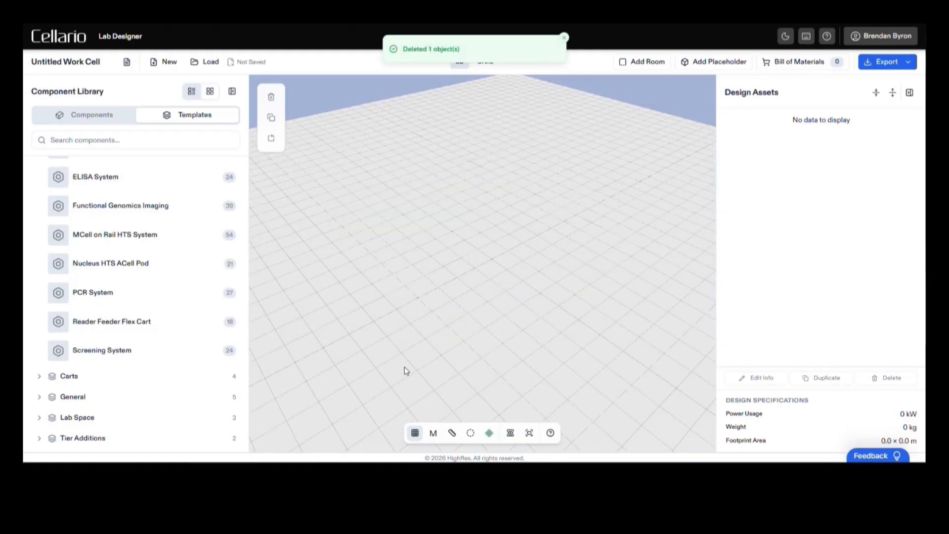
{"action": "left_click", "coordinate": [52, 418]}
{"action": "scroll", "coordinate": [106, 373], "scroll_direction": "down", "scroll_amount": 3}
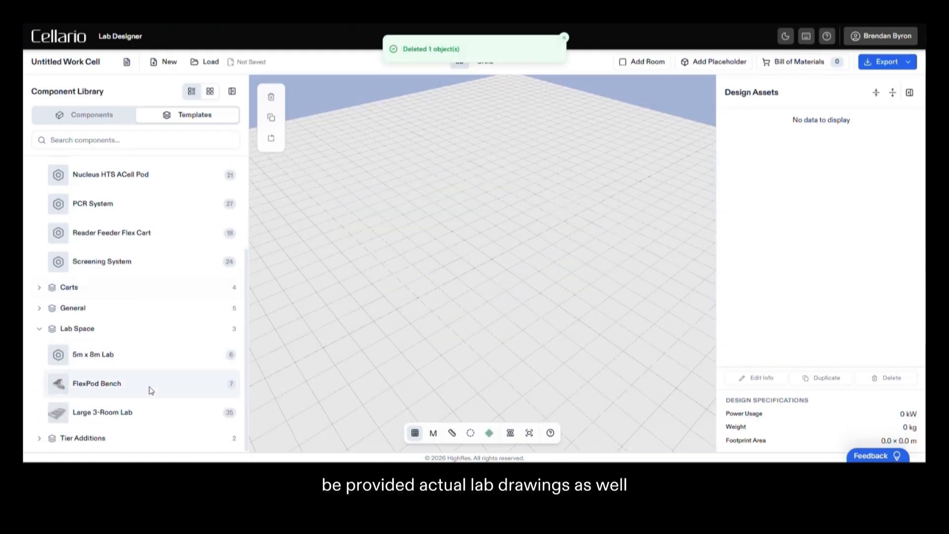
{"action": "left_click", "coordinate": [130, 415]}
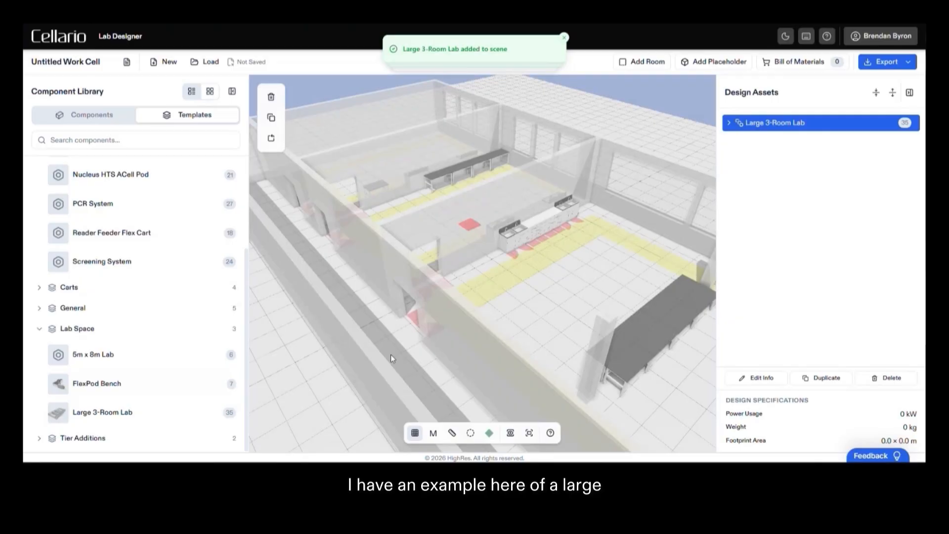
- Enlarge the 3D view area and examine the three-room lab's walkways, door swings, benches and sinks
{"action": "scroll", "coordinate": [390, 355], "scroll_direction": "up", "scroll_amount": 3}
{"action": "left_click_drag", "start_coordinate": [348, 383], "coordinate": [445, 391]}
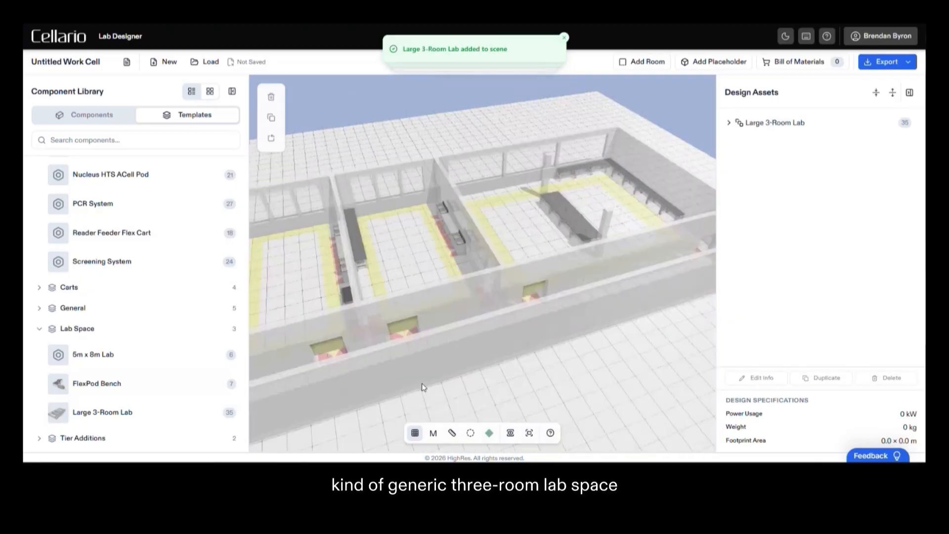
{"action": "left_click_drag", "start_coordinate": [720, 308], "coordinate": [788, 311]}
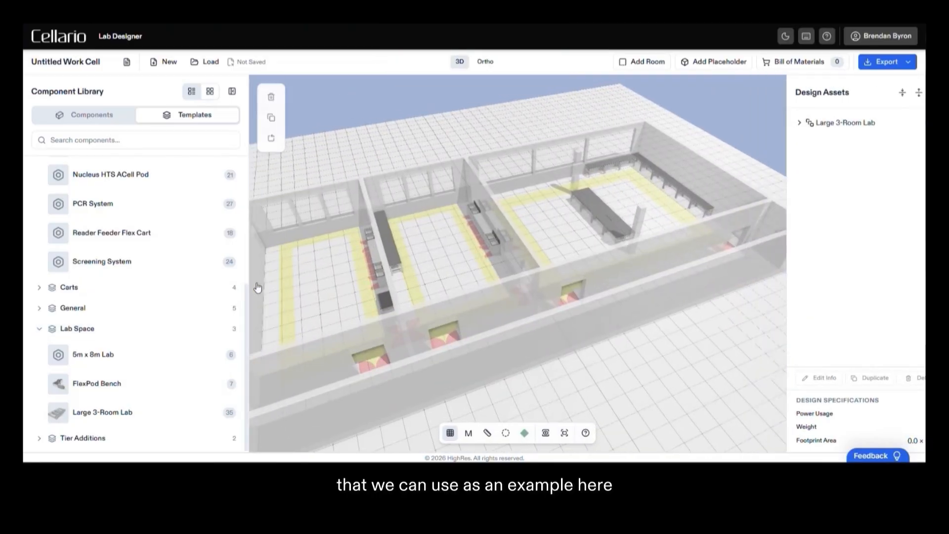
{"action": "left_click_drag", "start_coordinate": [249, 277], "coordinate": [191, 278]}
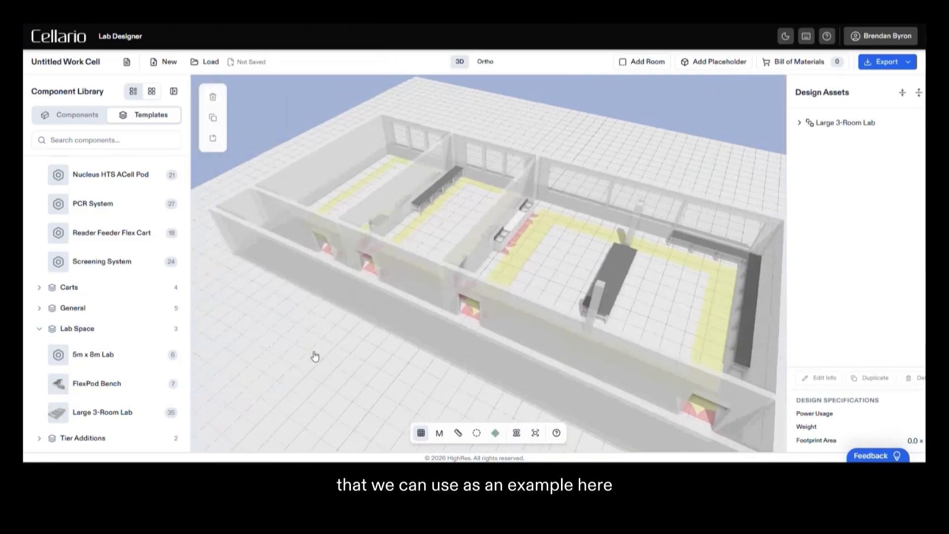
{"action": "left_click_drag", "start_coordinate": [315, 354], "coordinate": [397, 375]}
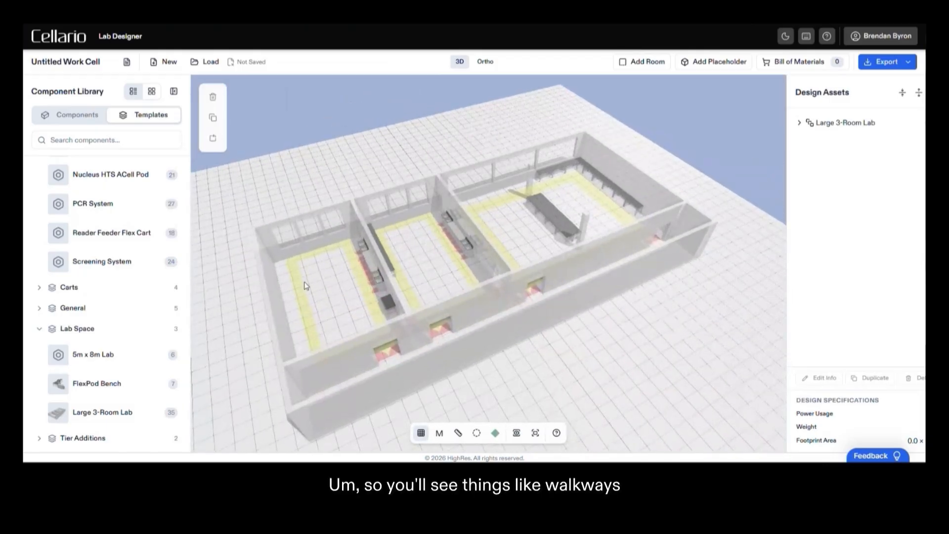
{"action": "left_click_drag", "start_coordinate": [432, 283], "coordinate": [447, 276]}
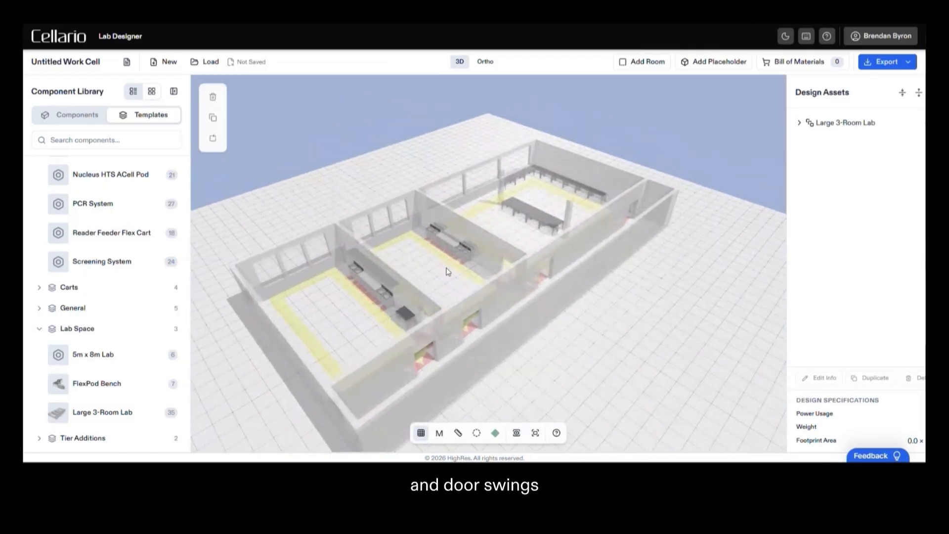
{"action": "scroll", "coordinate": [509, 255], "scroll_direction": "up", "scroll_amount": 5}
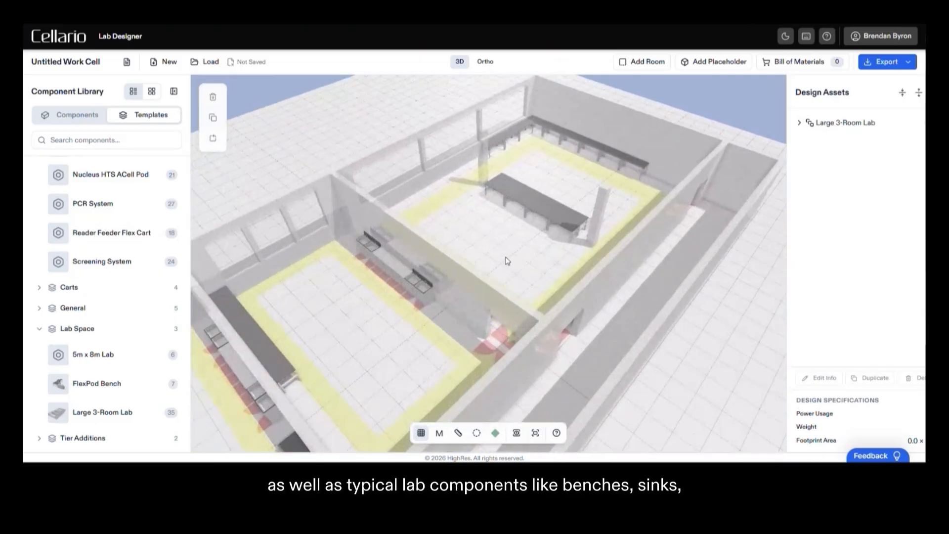
{"action": "left_click_drag", "start_coordinate": [340, 369], "coordinate": [345, 351]}
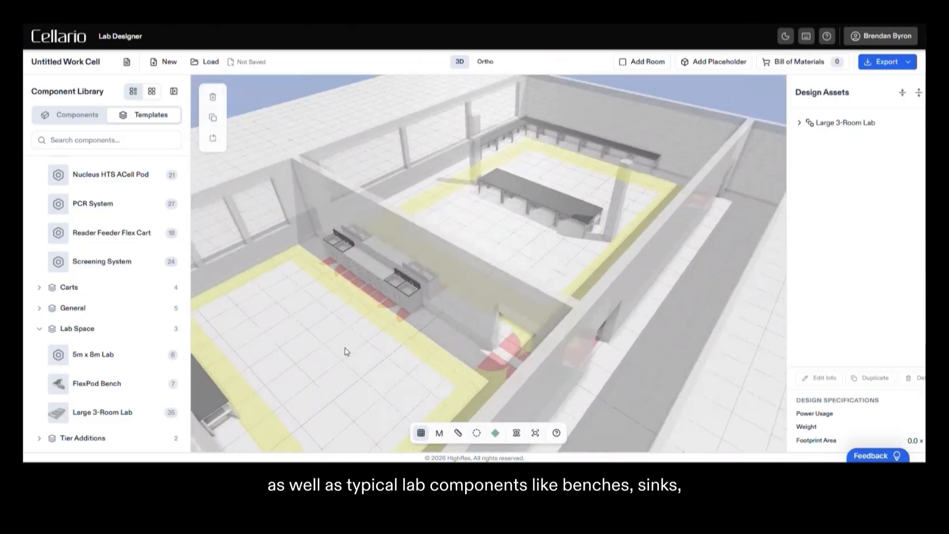
{"action": "scroll", "coordinate": [369, 350], "scroll_direction": "down", "scroll_amount": 3}
{"action": "scroll", "coordinate": [394, 312], "scroll_direction": "down", "scroll_amount": 4}
{"action": "left_click_drag", "start_coordinate": [612, 375], "coordinate": [560, 373]}
{"action": "scroll", "coordinate": [131, 336], "scroll_direction": "up", "scroll_amount": 5}
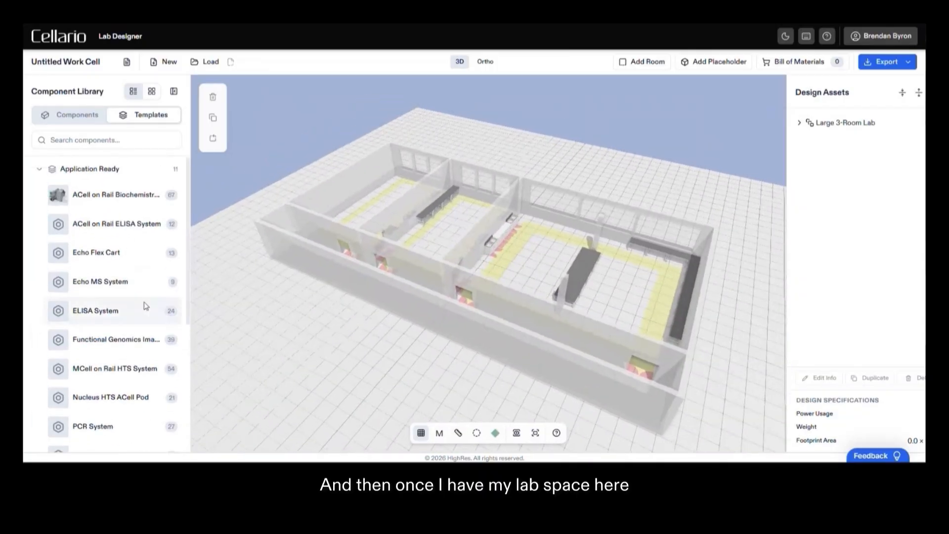
- Add the Echo MS System template and place it in the largest lab room, beside the island bench
{"action": "left_click", "coordinate": [127, 280]}
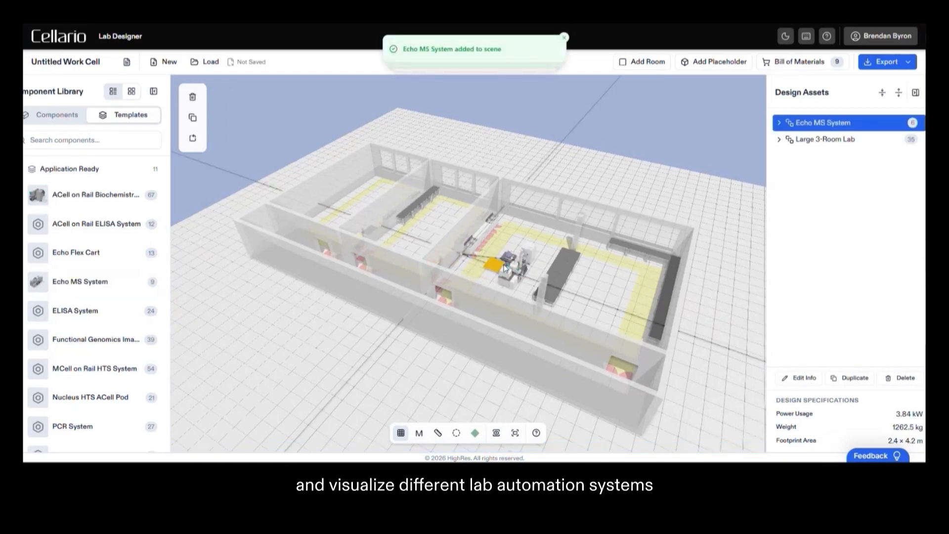
{"action": "left_click_drag", "start_coordinate": [513, 267], "coordinate": [513, 268]}
{"action": "left_click", "coordinate": [444, 387]}
{"action": "left_click_drag", "start_coordinate": [442, 388], "coordinate": [439, 397]}
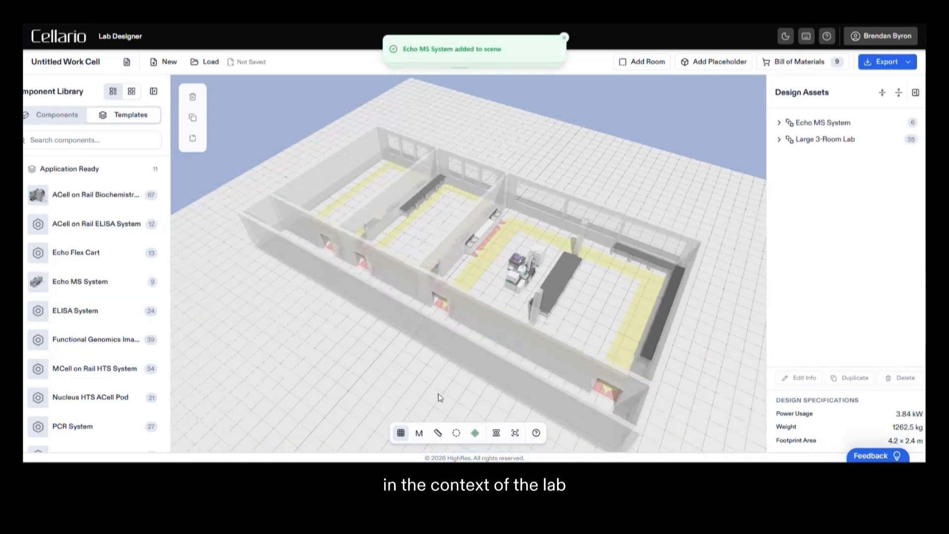
- Examine the Echo MS System's fit in the lab room from several angles, including clearance to the bench, sinks and walkways
{"action": "scroll", "coordinate": [599, 340], "scroll_direction": "up", "scroll_amount": 3}
{"action": "scroll", "coordinate": [599, 341], "scroll_direction": "up", "scroll_amount": 2}
{"action": "right_click_drag", "start_coordinate": [648, 348], "coordinate": [569, 325]}
{"action": "scroll", "coordinate": [568, 324], "scroll_direction": "up", "scroll_amount": 5}
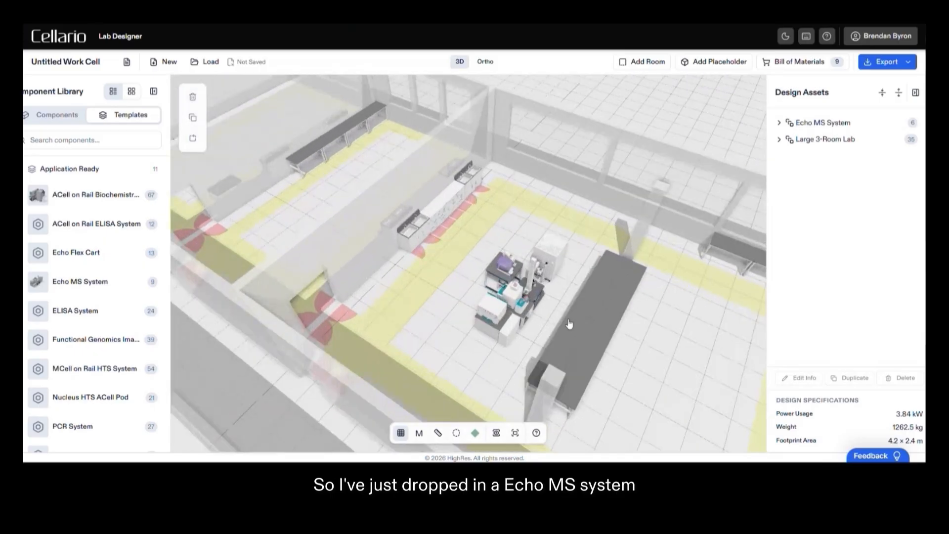
{"action": "left_click_drag", "start_coordinate": [453, 317], "coordinate": [508, 334]}
{"action": "scroll", "coordinate": [436, 309], "scroll_direction": "up", "scroll_amount": 3}
{"action": "right_click_drag", "start_coordinate": [507, 334], "coordinate": [572, 340]}
{"action": "scroll", "coordinate": [572, 339], "scroll_direction": "down", "scroll_amount": 3}
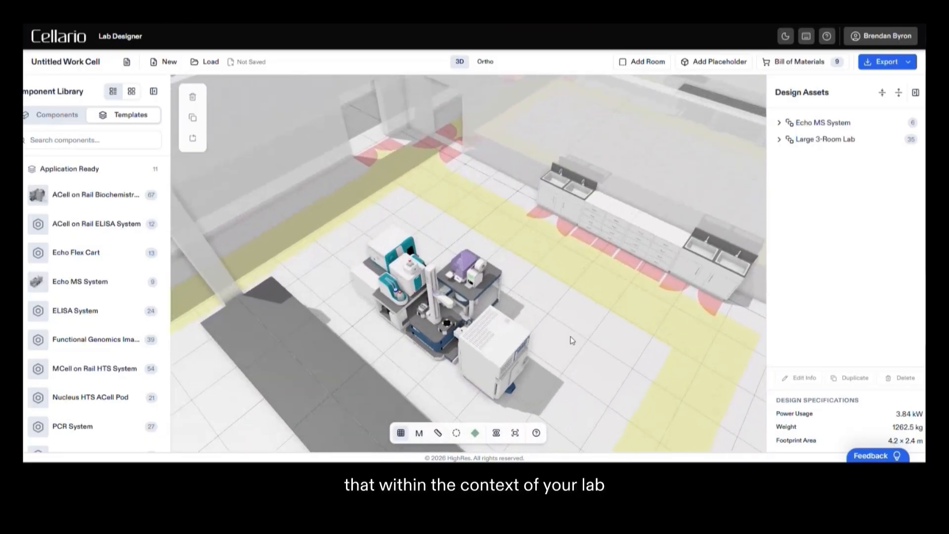
{"action": "left_click_drag", "start_coordinate": [572, 339], "coordinate": [558, 345]}
{"action": "scroll", "coordinate": [558, 345], "scroll_direction": "up", "scroll_amount": 2}
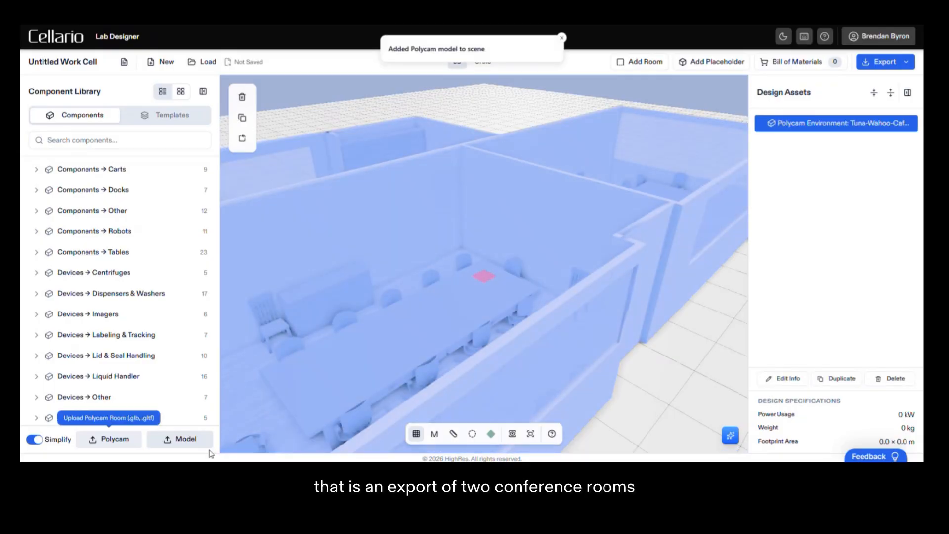
- Deselect the Polycam environment and examine the scanned conference rooms and cafeteria from several angles
{"action": "scroll", "coordinate": [612, 384], "scroll_direction": "down", "scroll_amount": 5}
{"action": "left_click", "coordinate": [616, 344]}
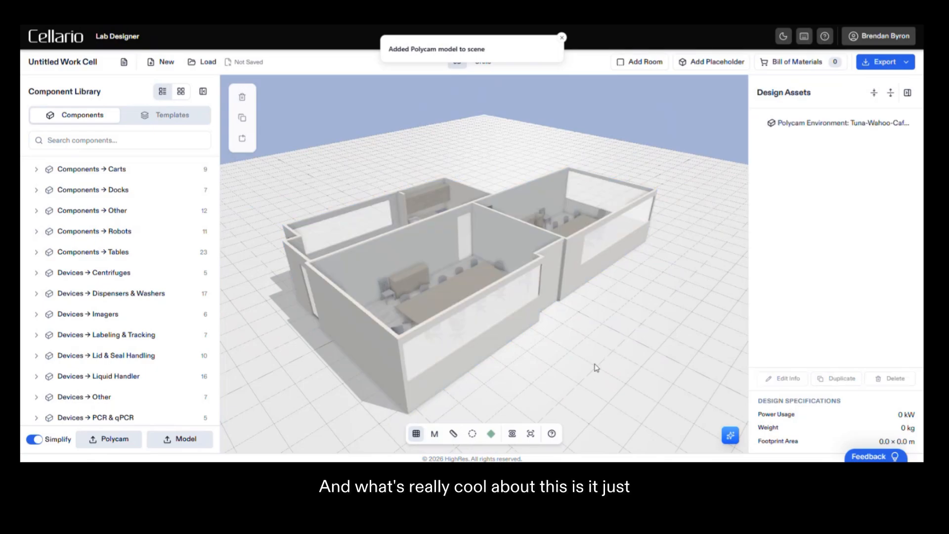
{"action": "left_click_drag", "start_coordinate": [595, 365], "coordinate": [377, 363]}
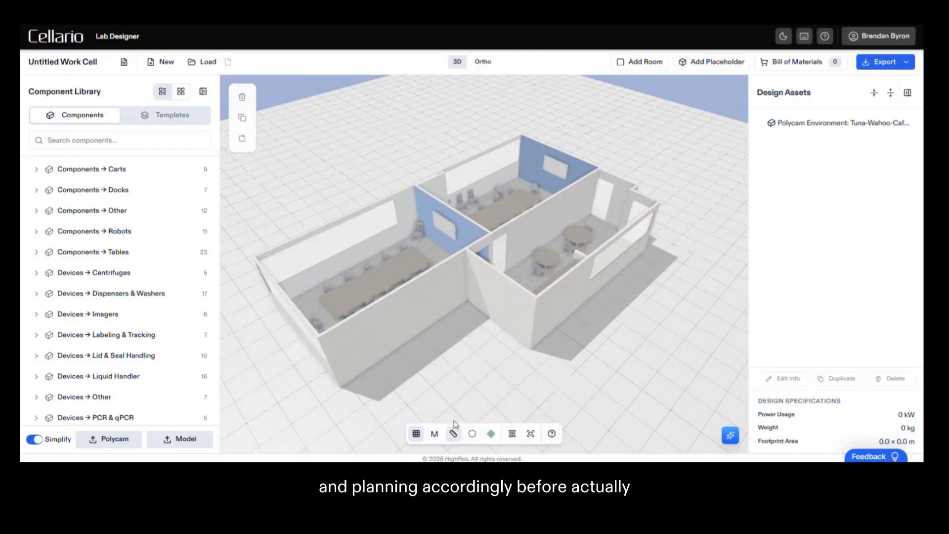
{"action": "mouse_move", "coordinate": [458, 368]}
{"action": "left_mouse_down"}
{"action": "mouse_move", "coordinate": [444, 385]}
{"action": "mouse_move", "coordinate": [465, 365]}
{"action": "left_mouse_up"}
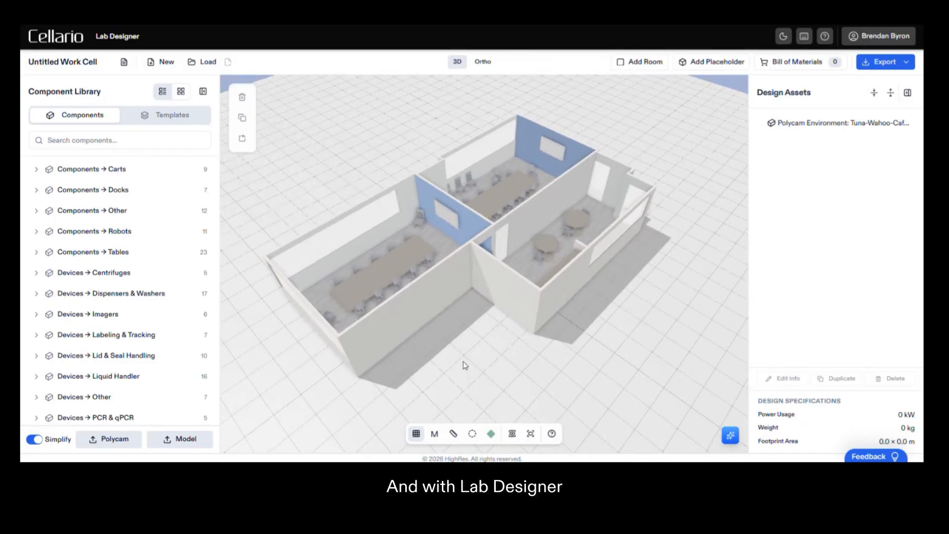
{"action": "left_click_drag", "start_coordinate": [477, 368], "coordinate": [479, 367]}
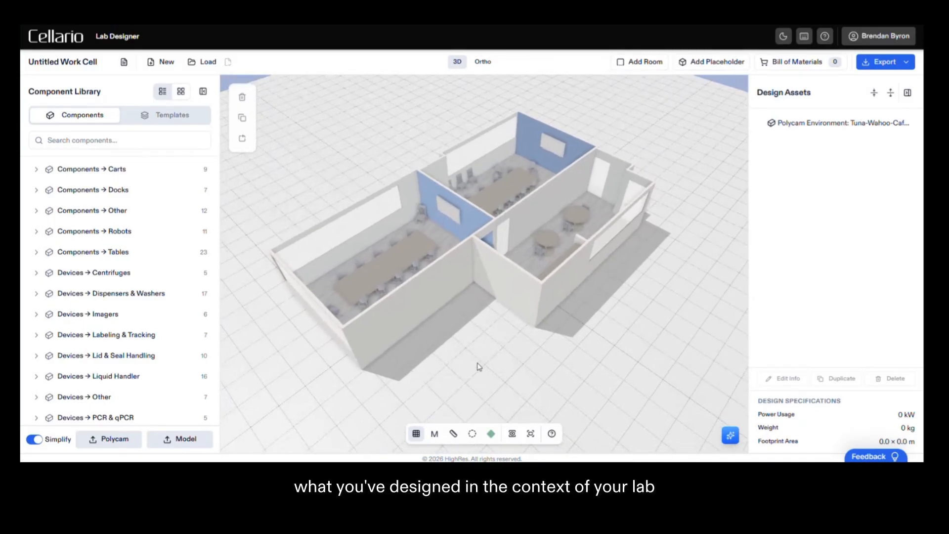
- Add the Echo Flex Cart template from Application Ready and place it in the cafeteria, beside the round tables
{"action": "left_click", "coordinate": [166, 118]}
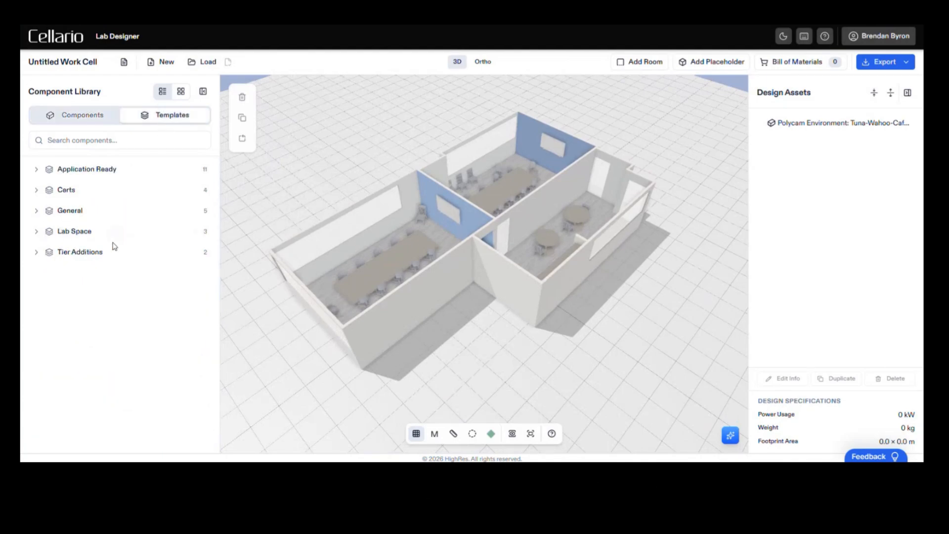
{"action": "left_click", "coordinate": [38, 171]}
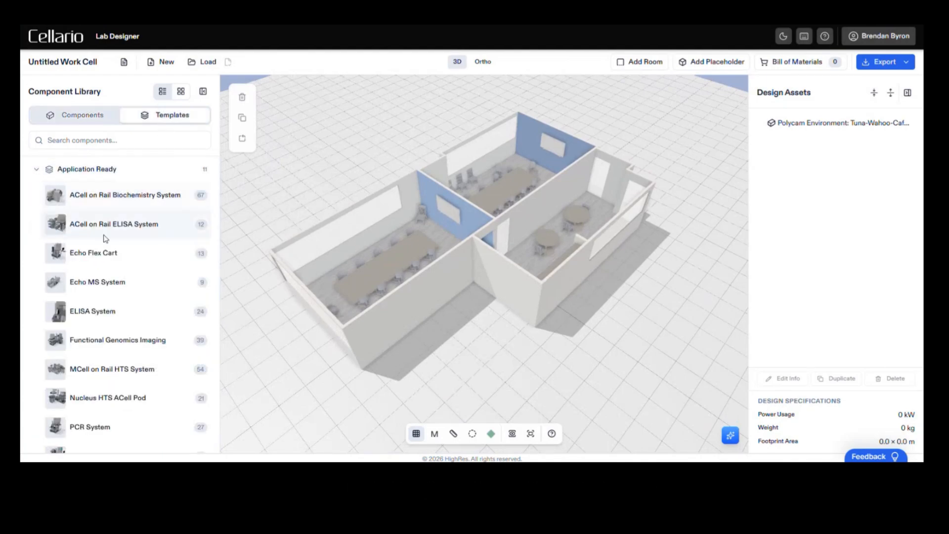
{"action": "left_click", "coordinate": [99, 252]}
{"action": "left_click", "coordinate": [484, 379]}
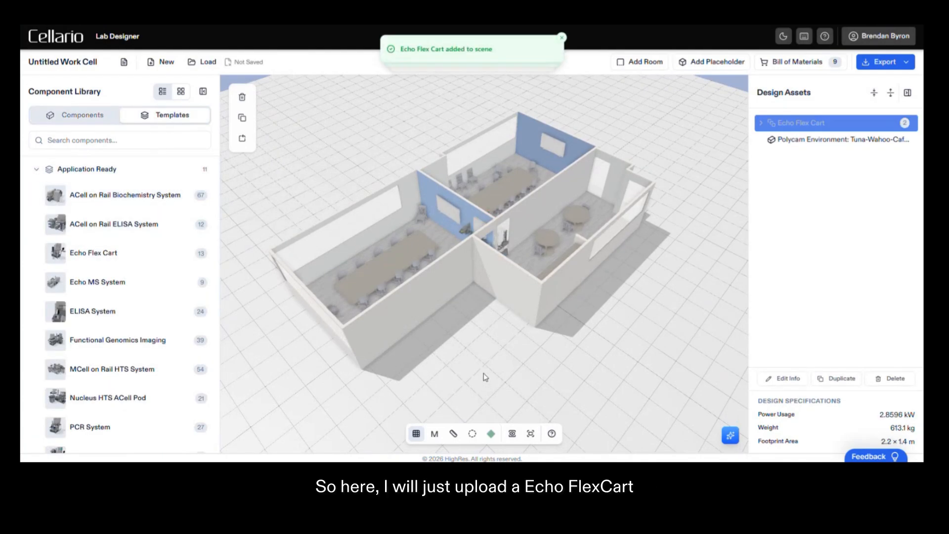
{"action": "left_click_drag", "start_coordinate": [481, 362], "coordinate": [496, 377]}
{"action": "left_click", "coordinate": [804, 123]}
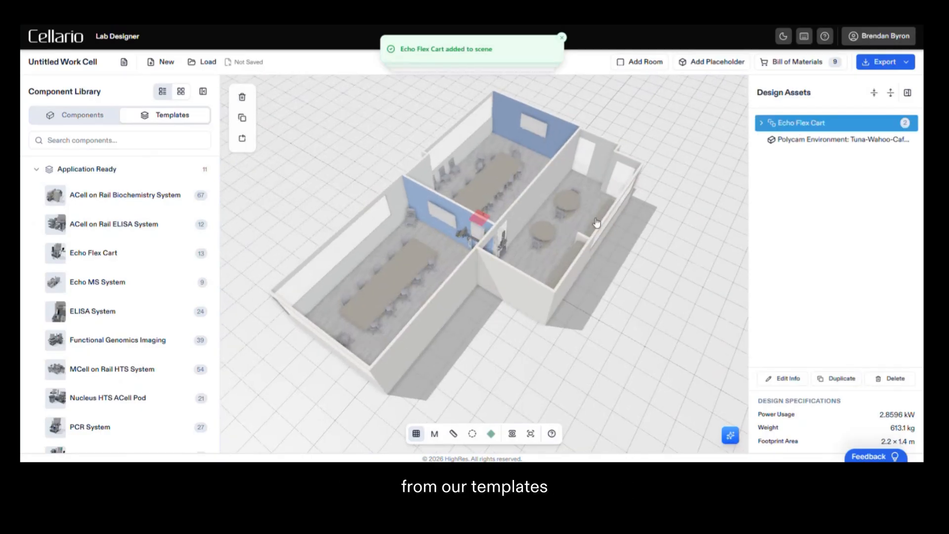
{"action": "left_click_drag", "start_coordinate": [504, 240], "coordinate": [524, 240]}
{"action": "left_click", "coordinate": [498, 342]}
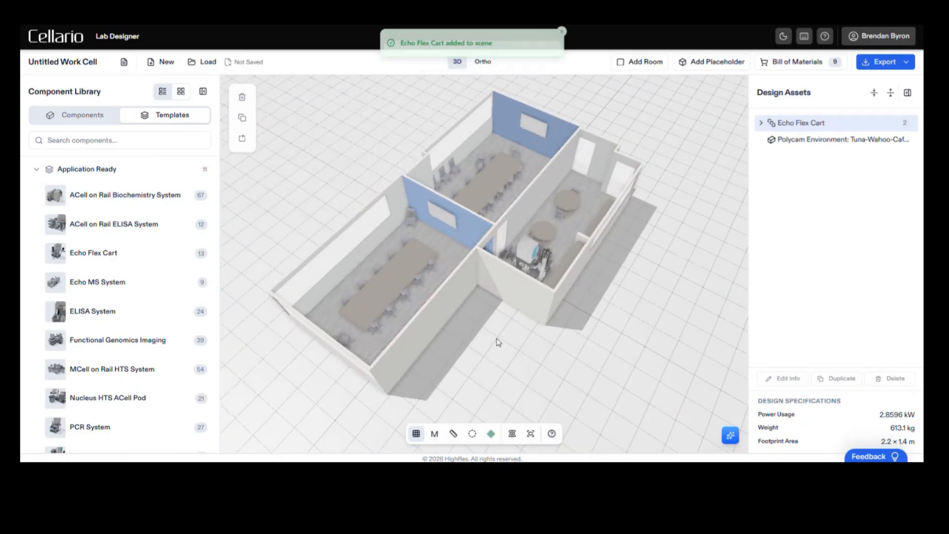
{"action": "left_click_drag", "start_coordinate": [498, 341], "coordinate": [244, 380]}
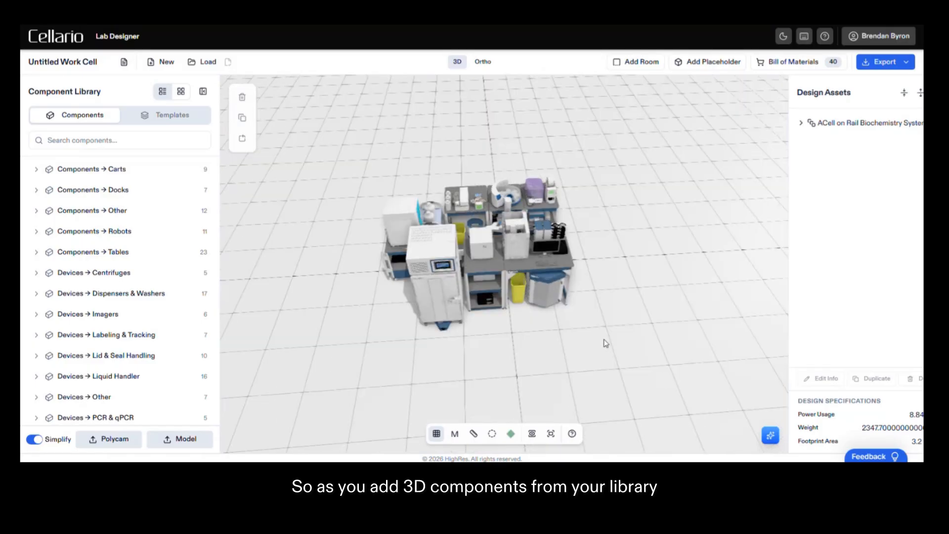
- Ask the Lab Assistant to "Summarize the capabilities of my current system design and suggest areas for improvement."
{"action": "left_click_drag", "start_coordinate": [606, 343], "coordinate": [513, 382]}
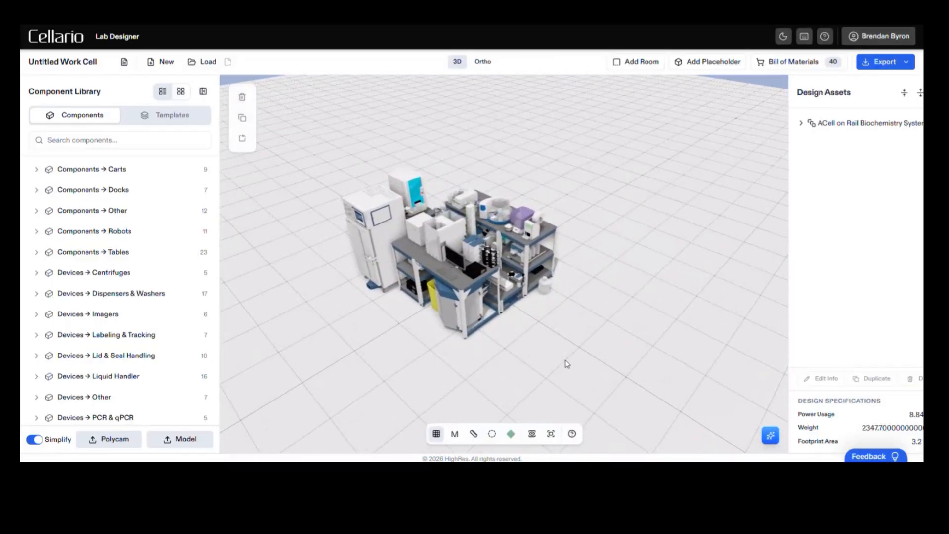
{"action": "left_click", "coordinate": [771, 436]}
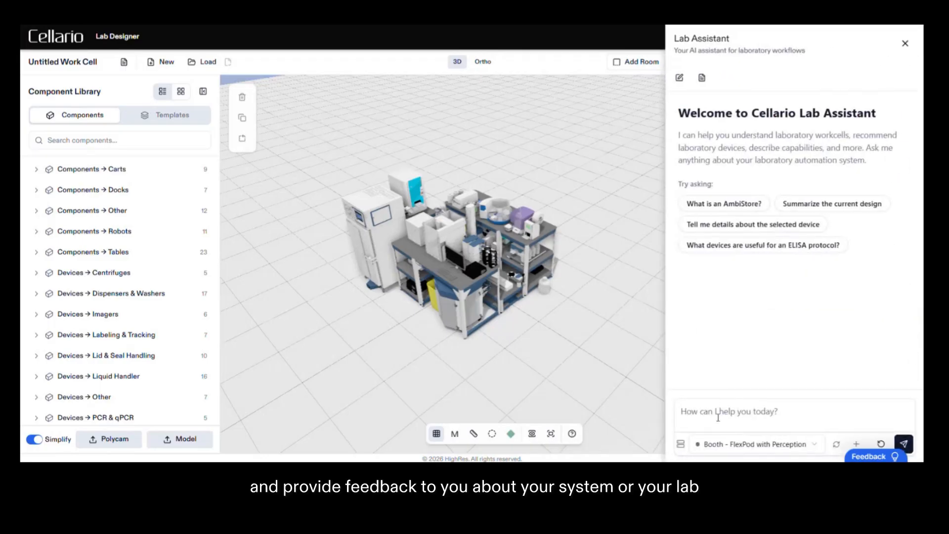
{"action": "type", "text": "Summarize the capabilities of my current system design and suggest areas for improvement."}
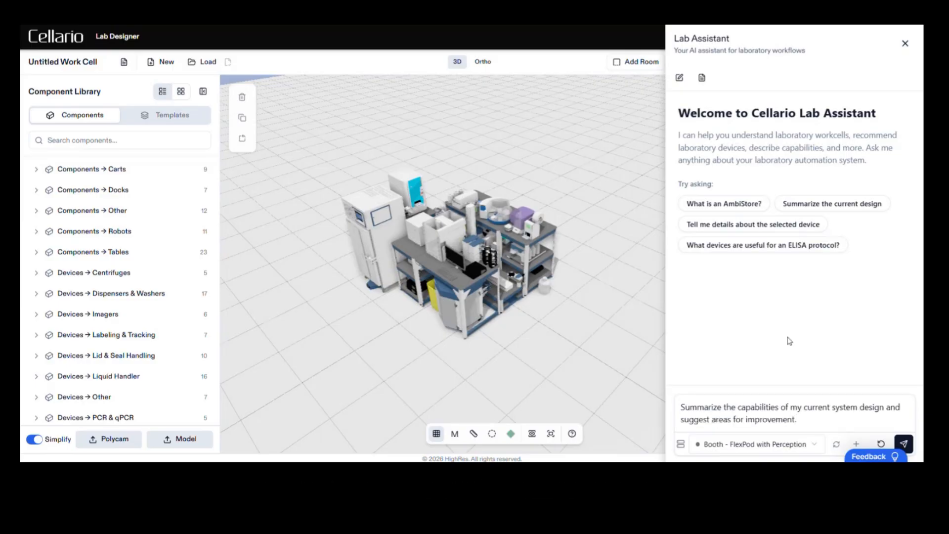
{"action": "left_click", "coordinate": [904, 444]}
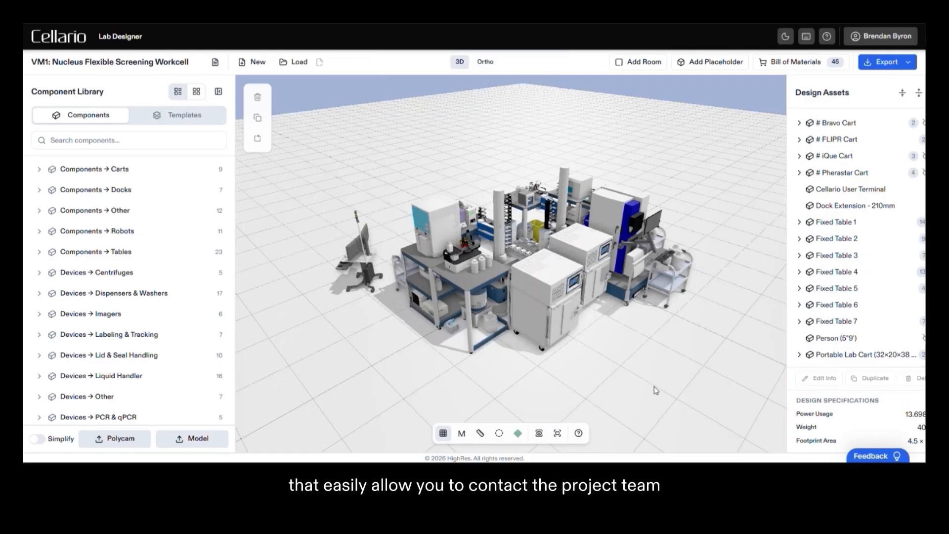
- Open the issue report from Feedback & Support, view its drawing tools and description field, and close it without submitting
{"action": "left_click", "coordinate": [878, 457]}
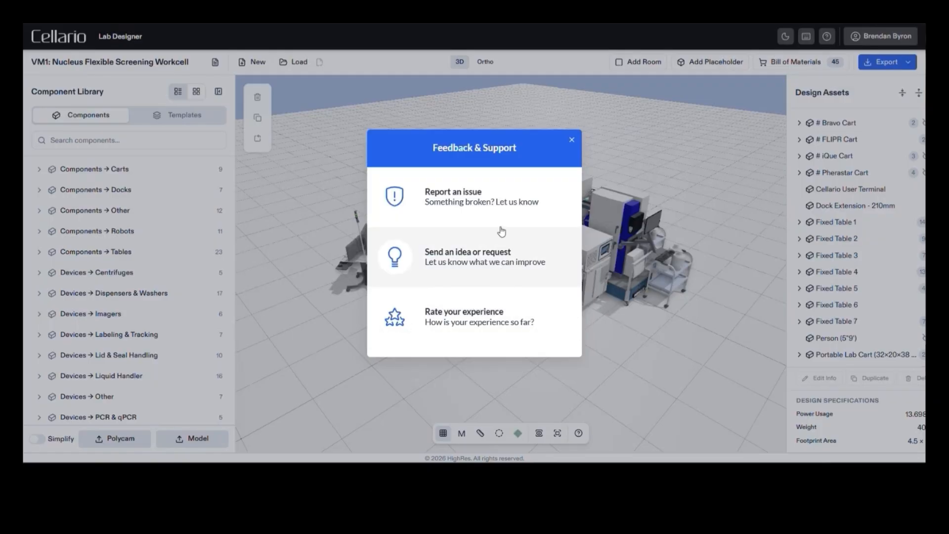
{"action": "left_click", "coordinate": [469, 202]}
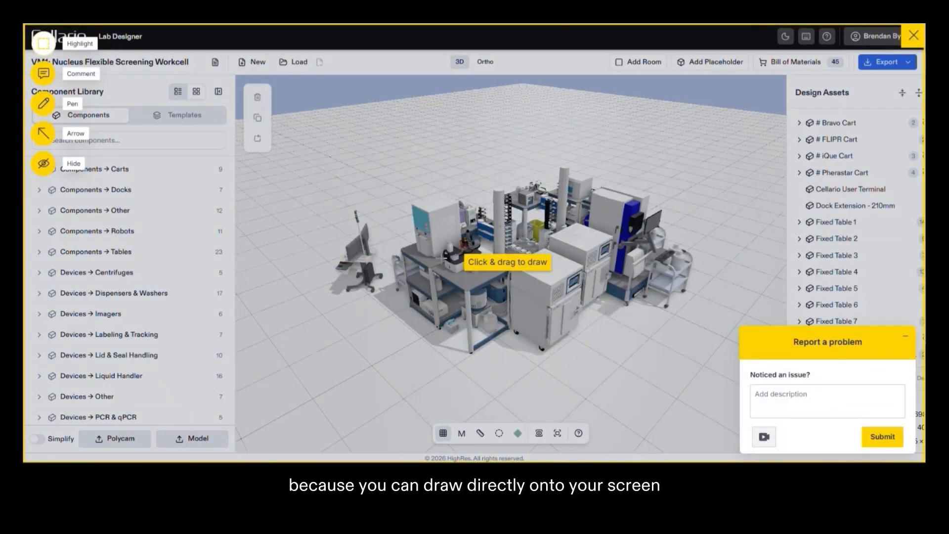
{"action": "left_click", "coordinate": [783, 397]}
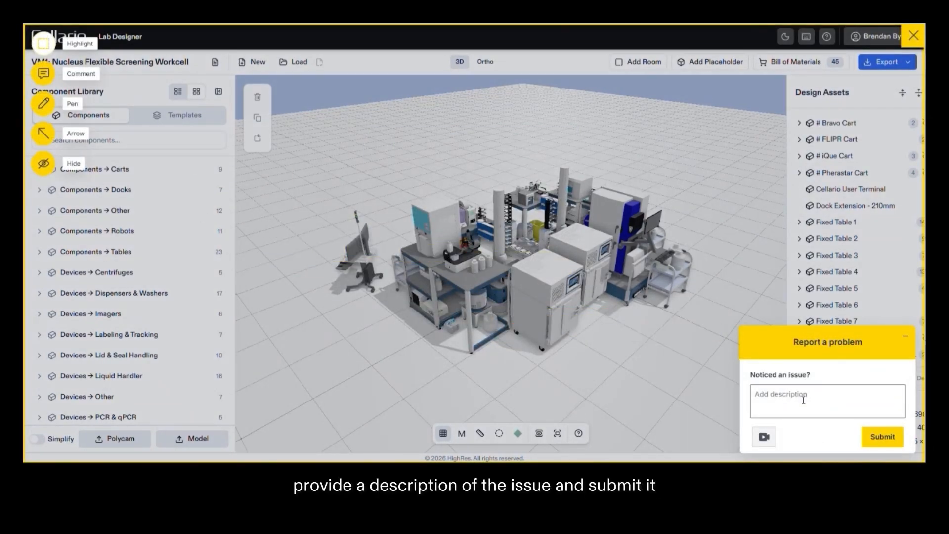
{"action": "left_click", "coordinate": [916, 42]}
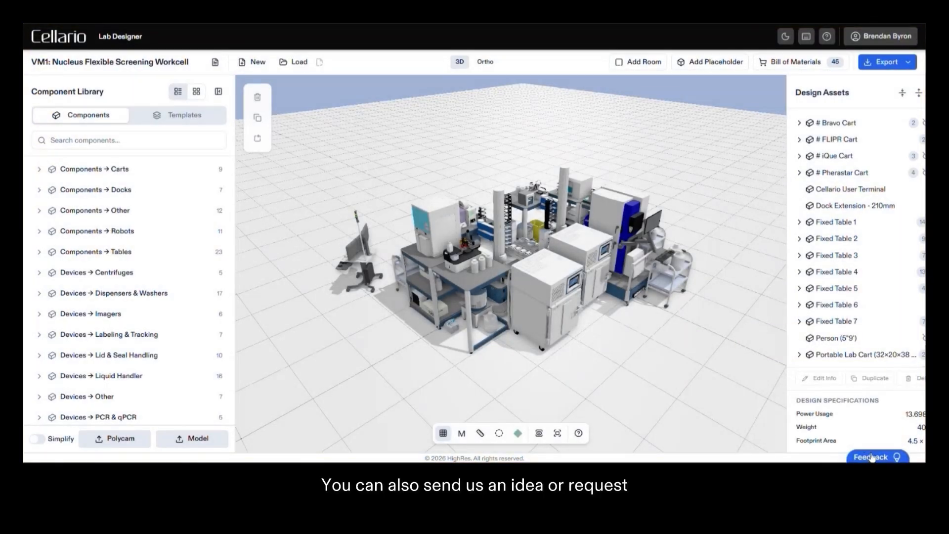
- View the Feature Request form's feature and component/template library request fields, and close the form without submitting
{"action": "left_click", "coordinate": [875, 451]}
{"action": "left_click", "coordinate": [502, 274]}
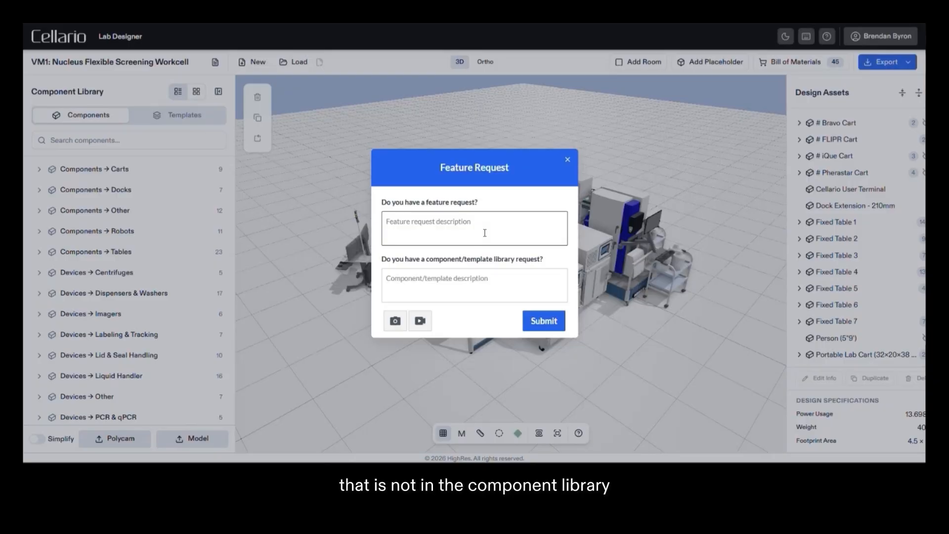
{"action": "left_click", "coordinate": [487, 286]}
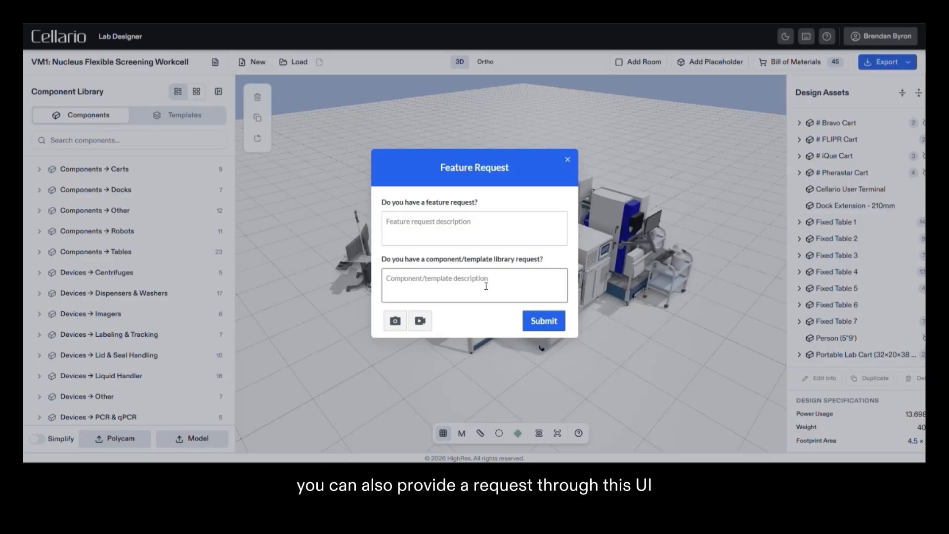
{"action": "left_click", "coordinate": [567, 159]}
- Open the star rating for product satisfaction from Feedback & Support
{"action": "left_click", "coordinate": [870, 452]}
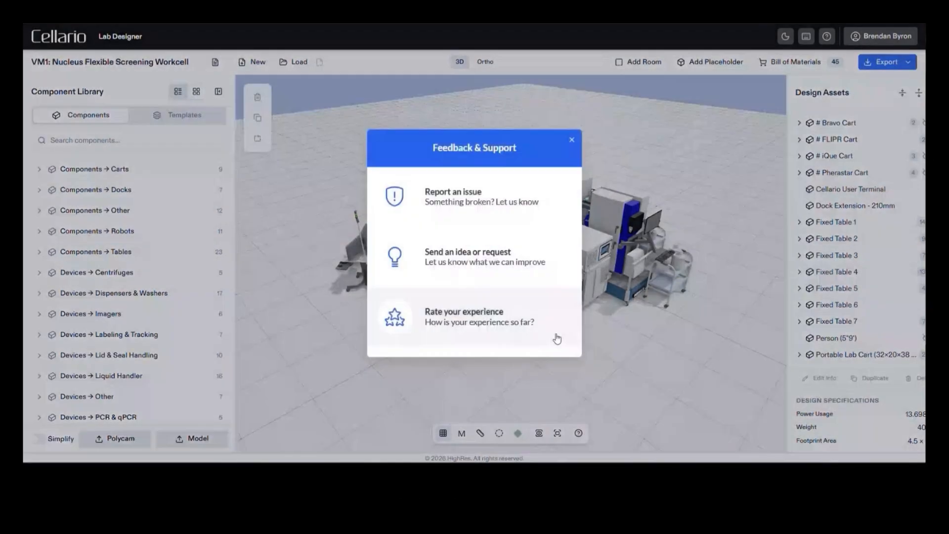
{"action": "left_click", "coordinate": [505, 331]}
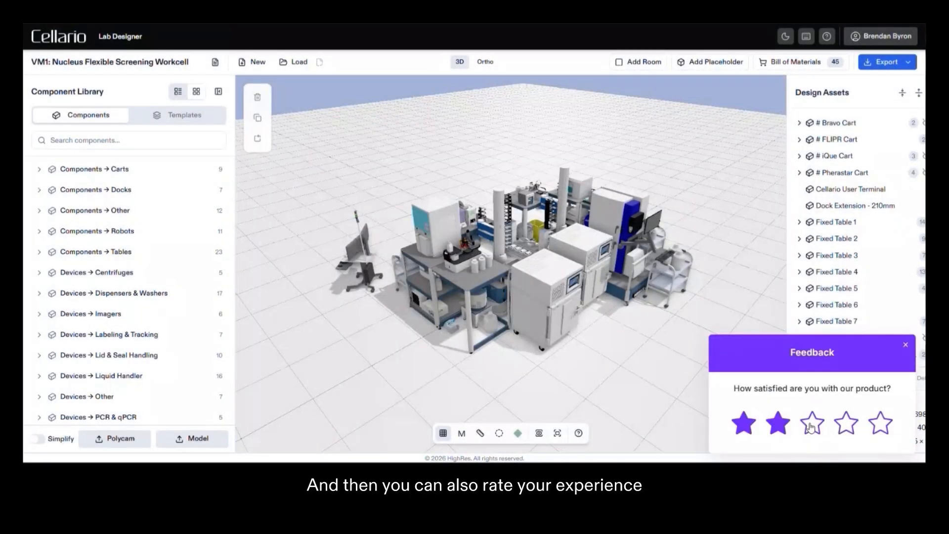